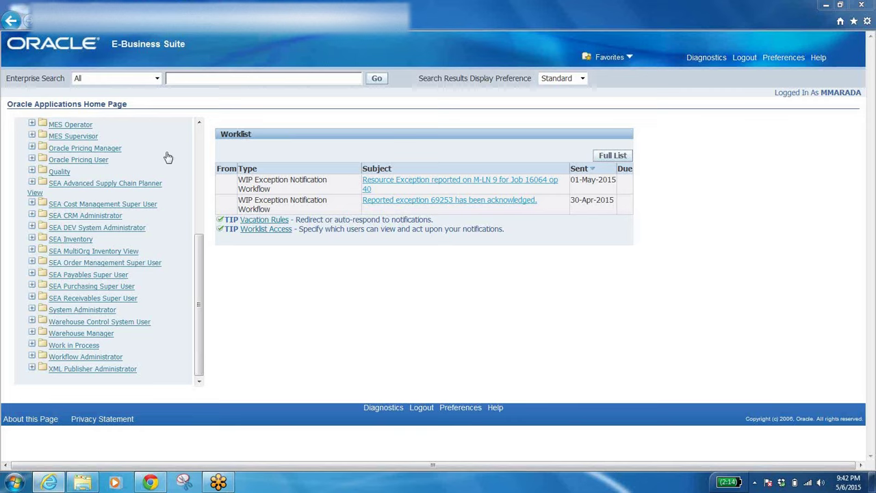
- Expand the SEA Inventory responsibility and its Transactions folder, and launch the Subinventory Transfer form
{"action": "left_click", "coordinate": [32, 228]}
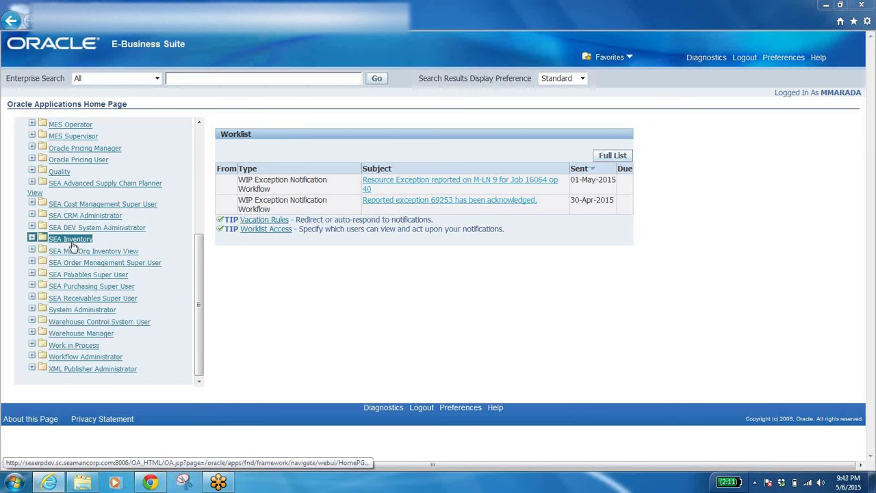
{"action": "left_click", "coordinate": [31, 238]}
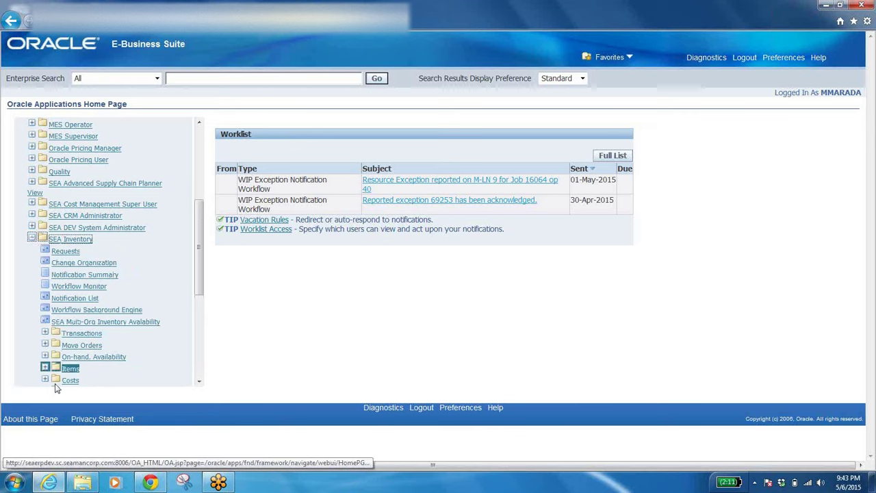
{"action": "left_click", "coordinate": [44, 333]}
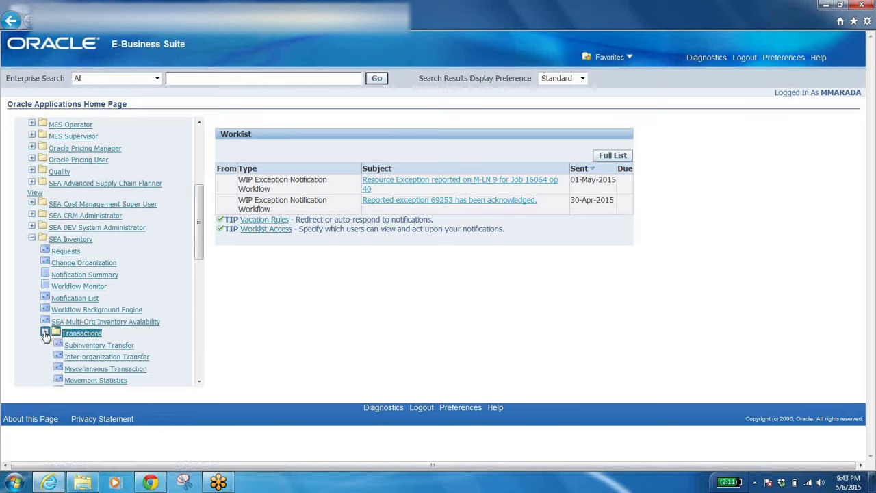
{"action": "left_click", "coordinate": [200, 383]}
{"action": "left_click", "coordinate": [199, 383]}
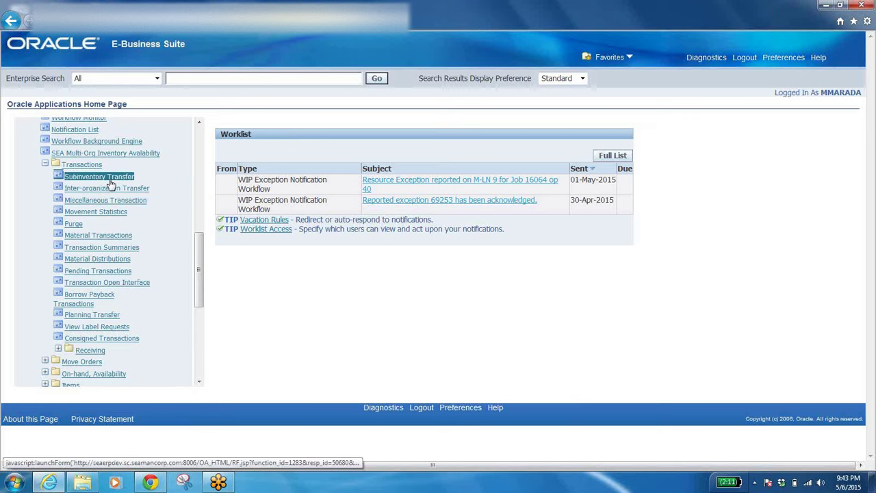
{"action": "left_click", "coordinate": [89, 177]}
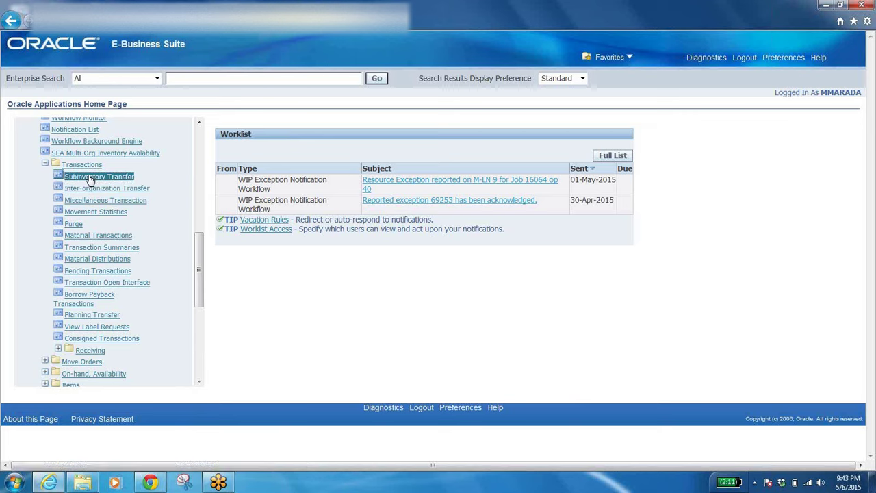
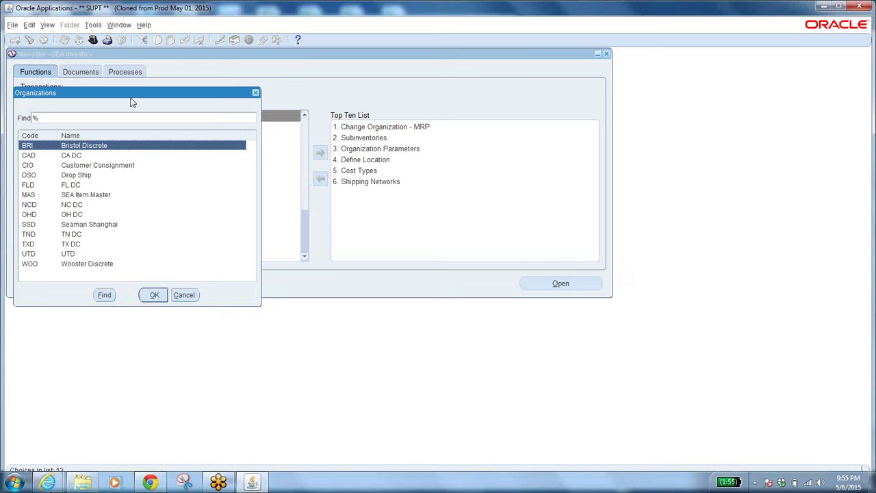
- Choose Wooster Discrete (WOO) as the inventory organization for the form
{"action": "left_click_drag", "start_coordinate": [131, 95], "coordinate": [305, 140]}
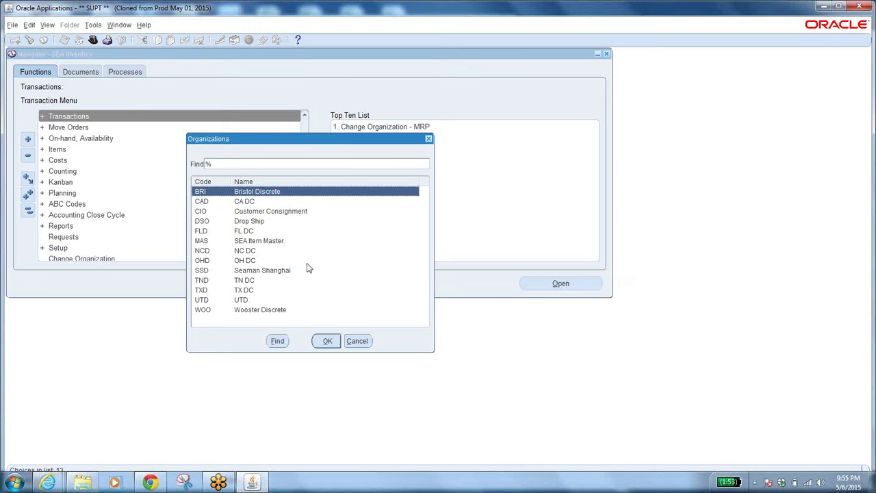
{"action": "left_click", "coordinate": [263, 312]}
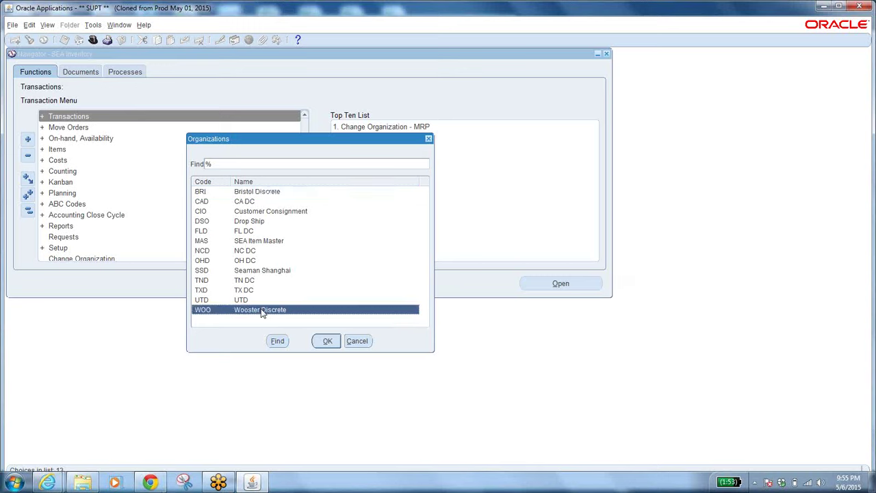
{"action": "left_click", "coordinate": [278, 195]}
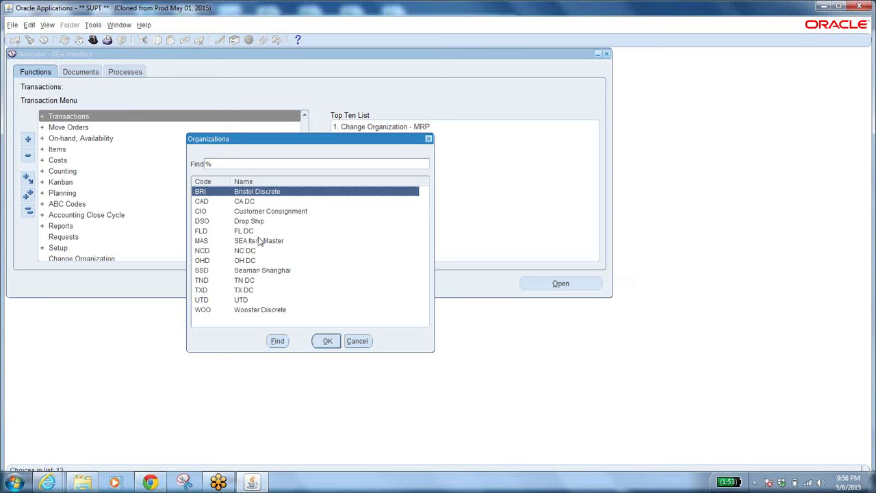
{"action": "left_click", "coordinate": [264, 312]}
{"action": "left_click", "coordinate": [269, 312]}
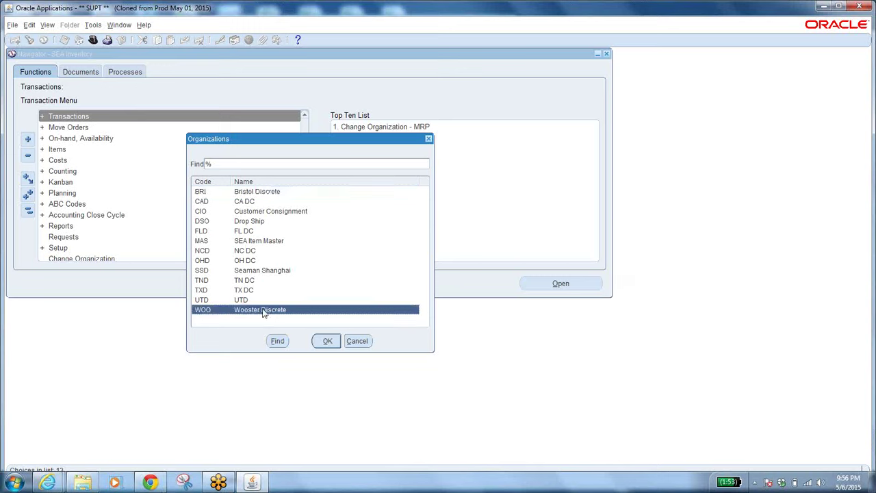
{"action": "left_click", "coordinate": [272, 195]}
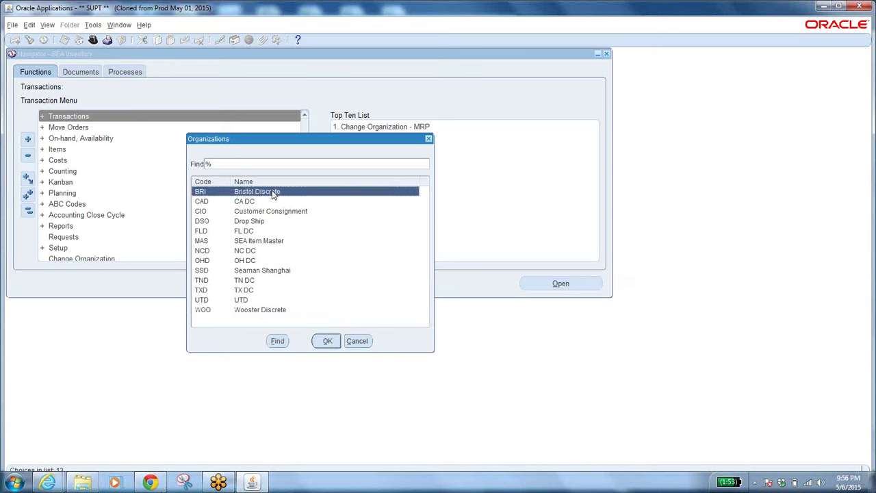
{"action": "left_click", "coordinate": [271, 311]}
{"action": "left_click", "coordinate": [326, 340]}
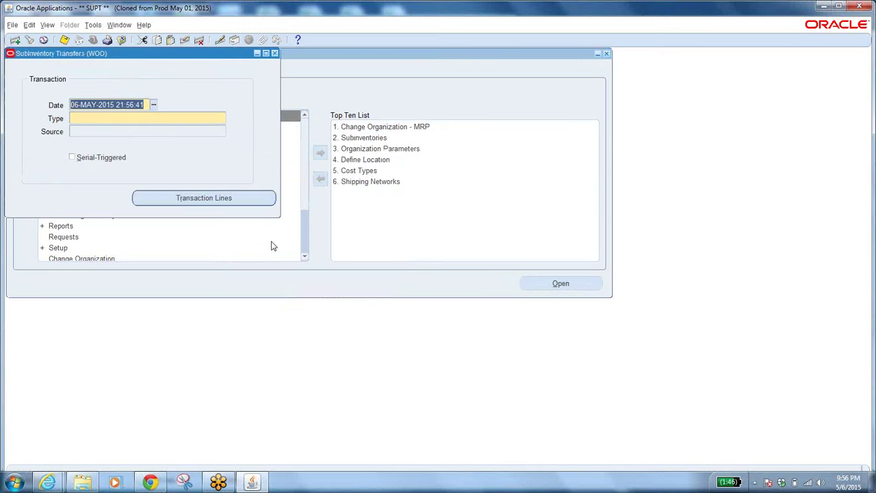
- Switch to the Oracle Applications Home Page in the browser to review the Subinventory Transfer link, and return to the forms window
{"action": "left_click", "coordinate": [57, 481]}
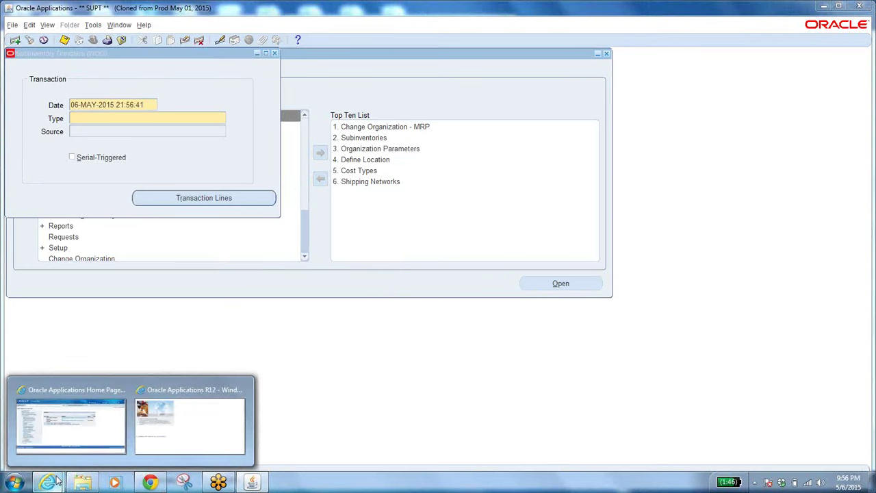
{"action": "left_click", "coordinate": [85, 436]}
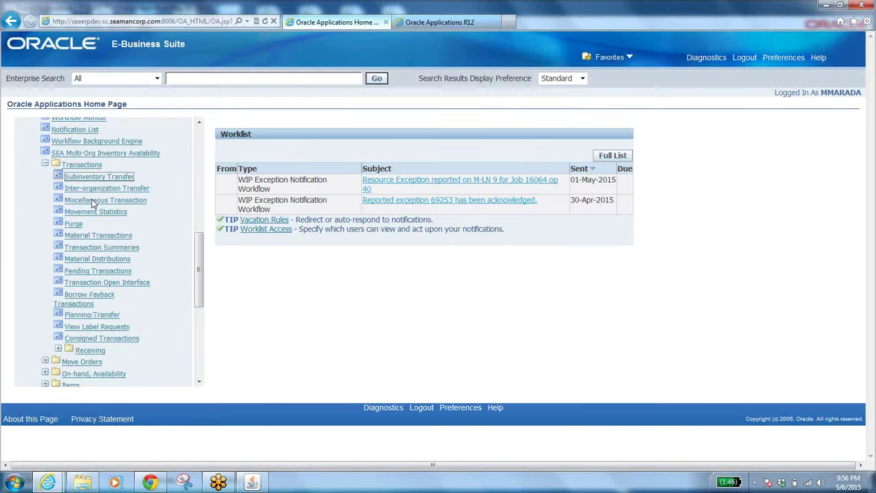
{"action": "left_click", "coordinate": [93, 180]}
{"action": "left_click", "coordinate": [93, 180]}
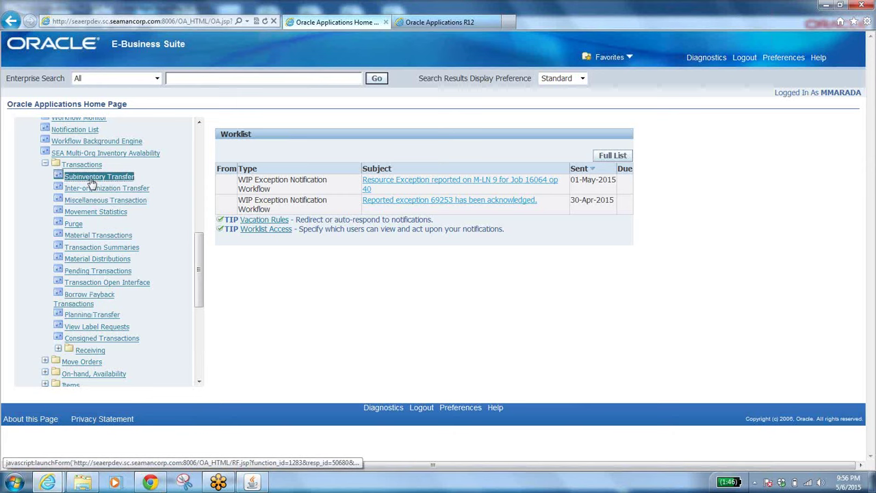
{"action": "mouse_move", "coordinate": [47, 482]}
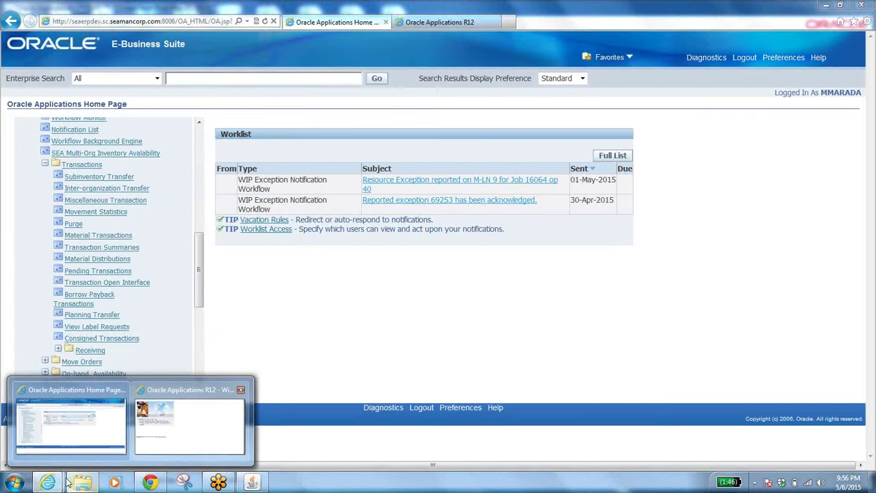
{"action": "left_click", "coordinate": [252, 483]}
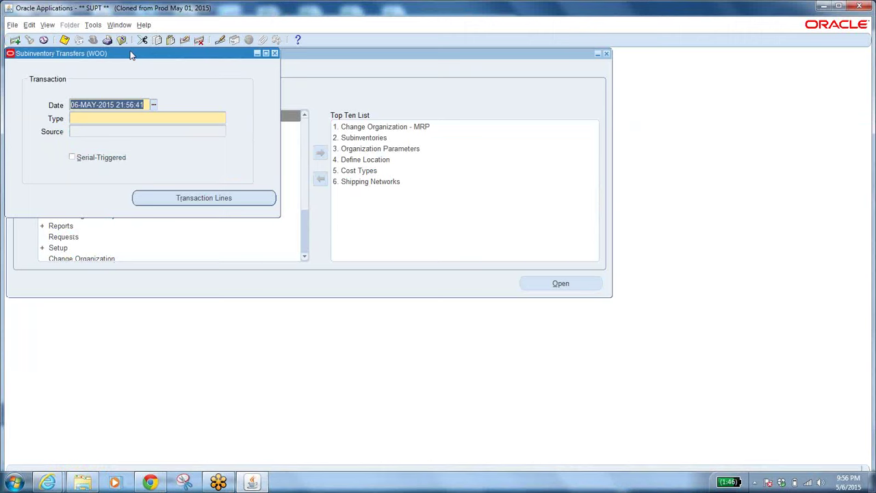
- Close the Subinventory Transfers form, check the browser home page, and return to the SEA Inventory Navigator
{"action": "left_click_drag", "start_coordinate": [132, 55], "coordinate": [299, 85]}
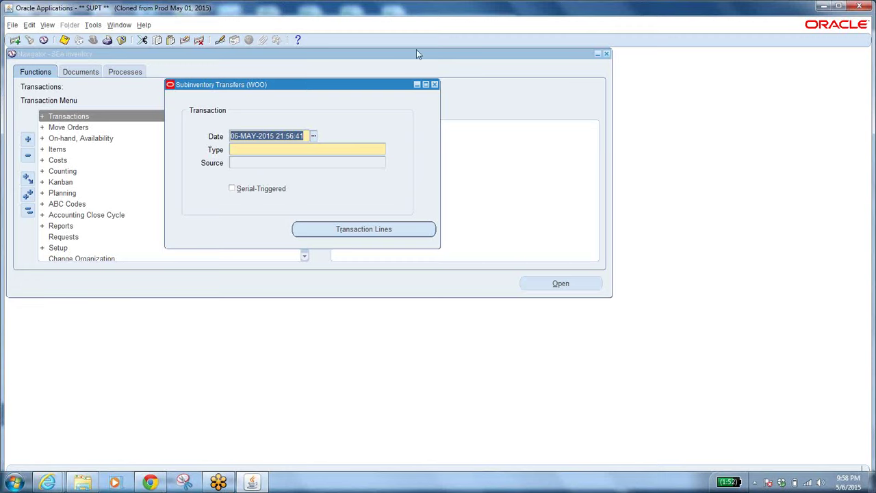
{"action": "left_click", "coordinate": [434, 85]}
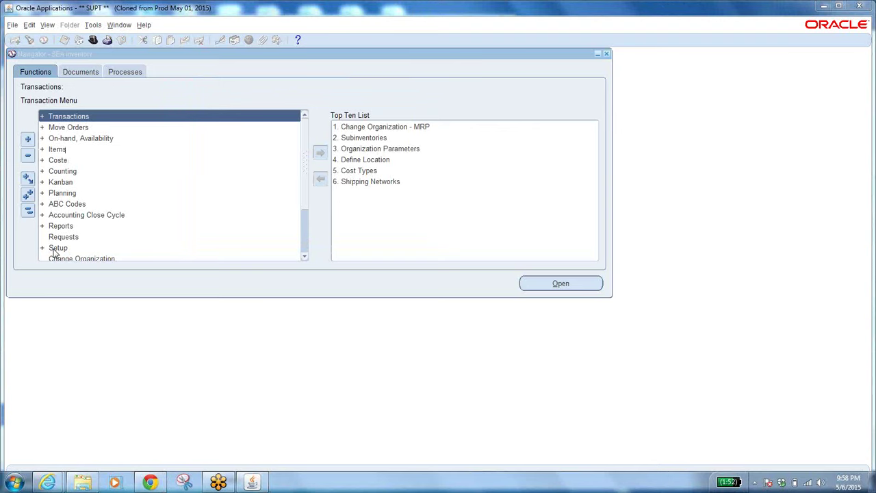
{"action": "mouse_move", "coordinate": [47, 482]}
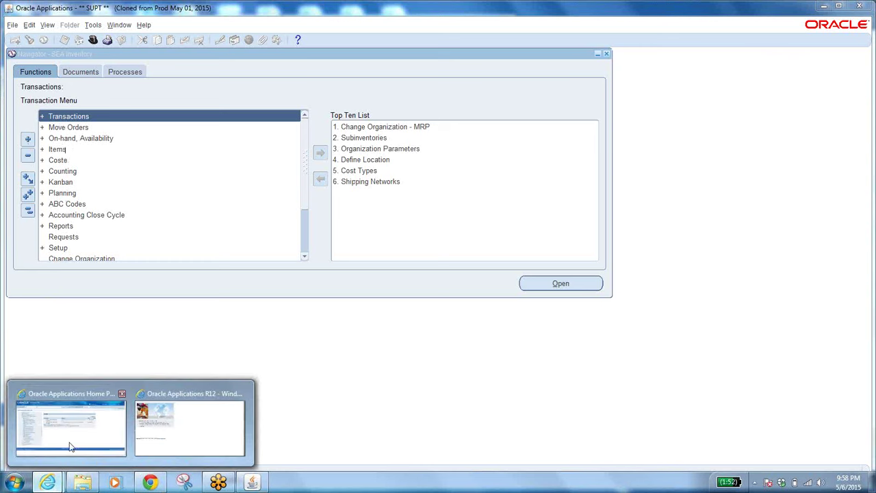
{"action": "left_click", "coordinate": [70, 446]}
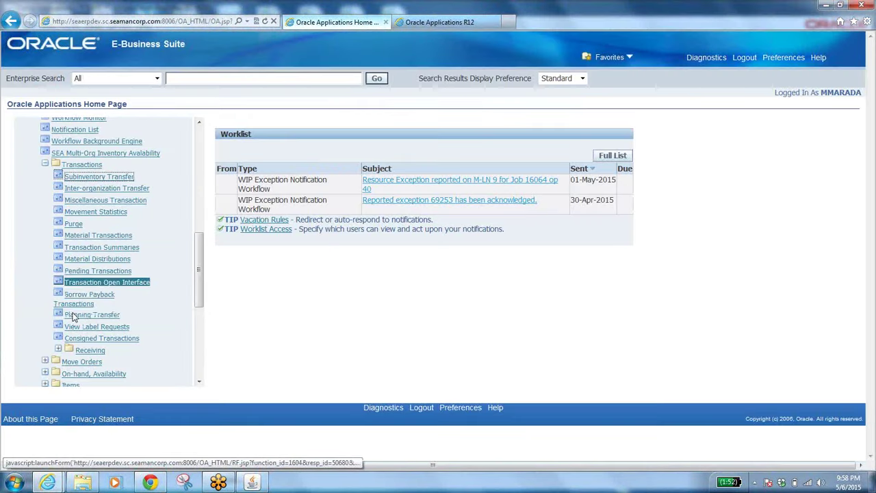
{"action": "left_click", "coordinate": [250, 484]}
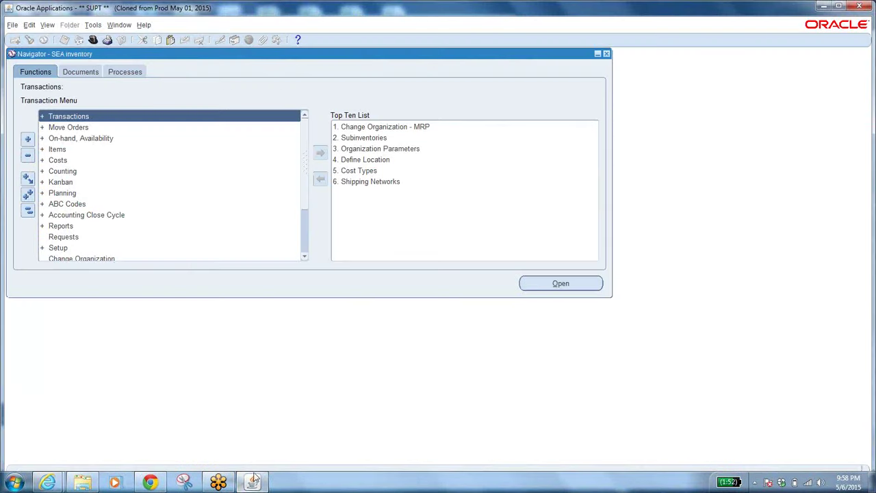
- Expand the Items menu in the Navigator's function list and collapse it again, repeating this to compare both views
{"action": "left_click", "coordinate": [43, 151]}
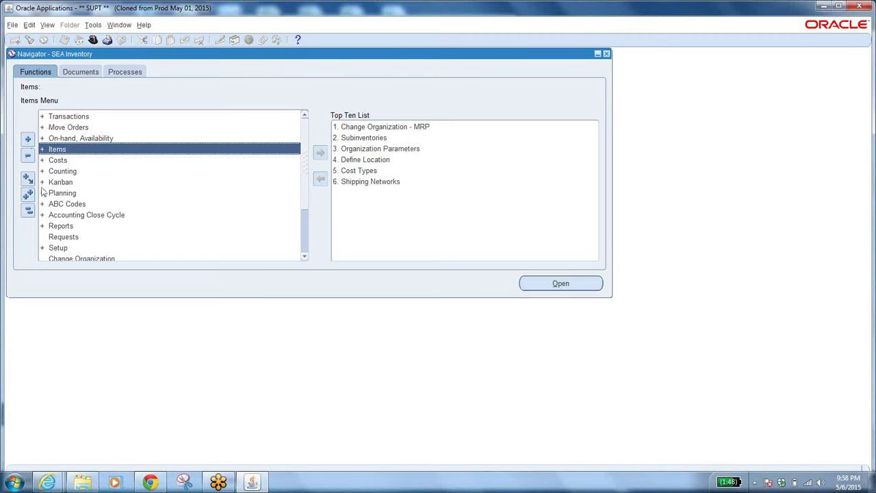
{"action": "left_click", "coordinate": [27, 138]}
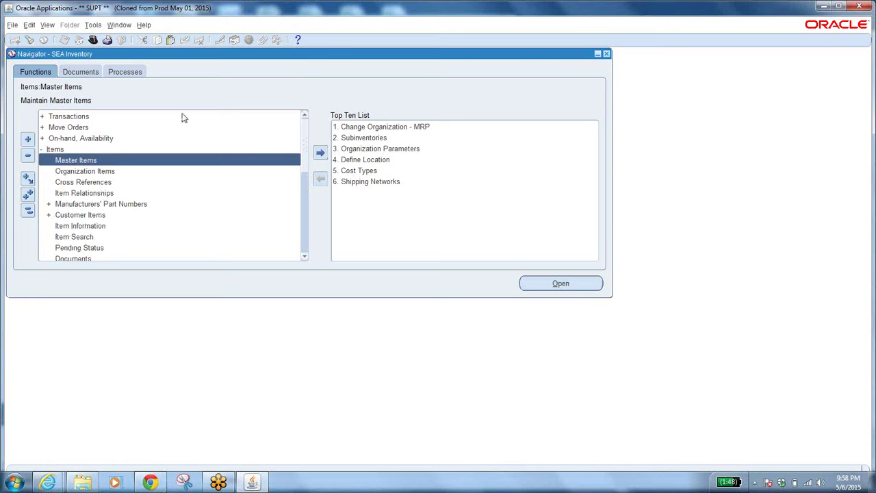
{"action": "left_click", "coordinate": [56, 150]}
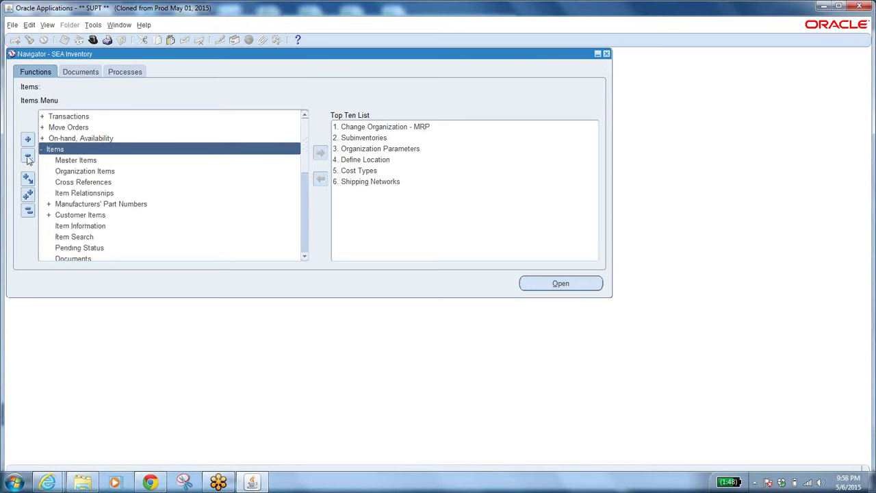
{"action": "left_click", "coordinate": [27, 156]}
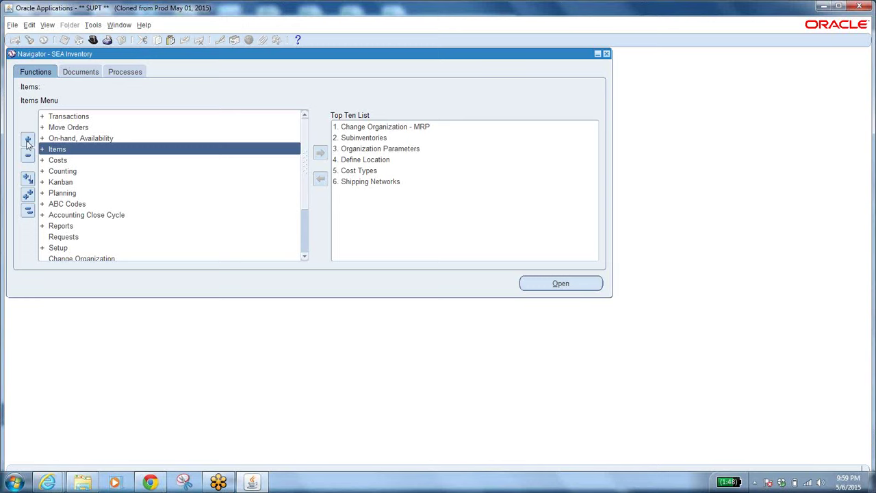
{"action": "left_click", "coordinate": [28, 139]}
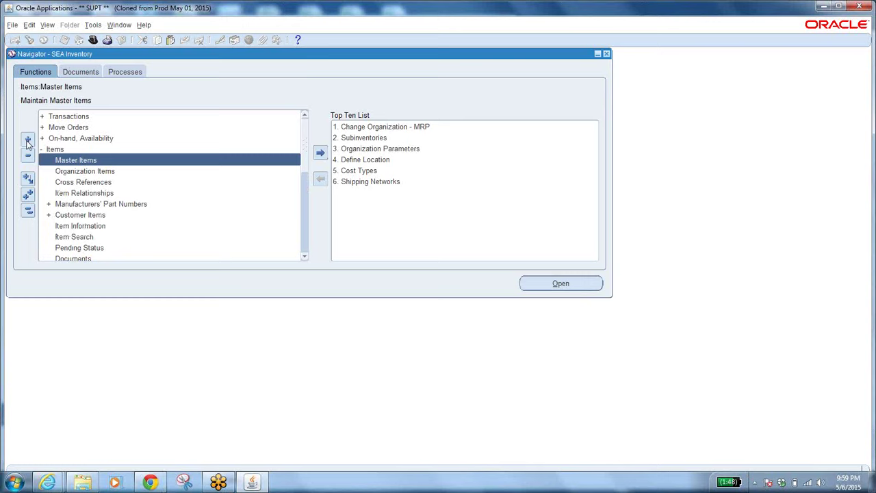
{"action": "left_click", "coordinate": [27, 156]}
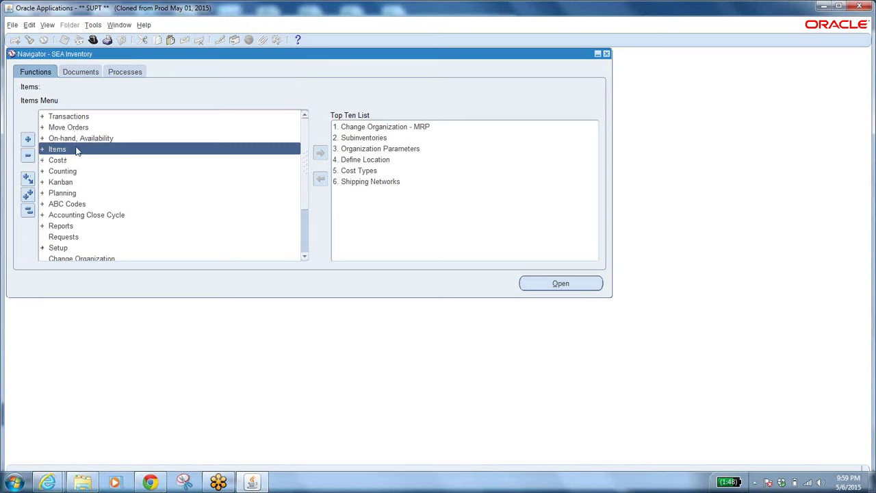
{"action": "left_click", "coordinate": [27, 139]}
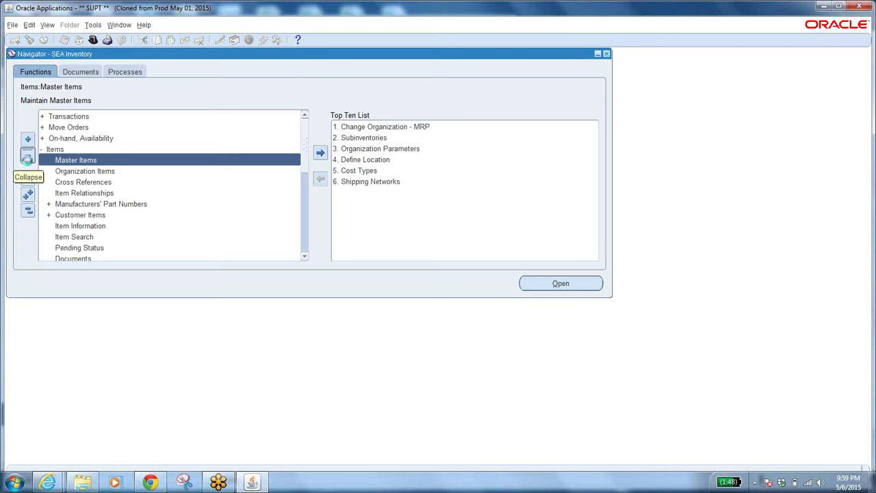
{"action": "left_click", "coordinate": [27, 158]}
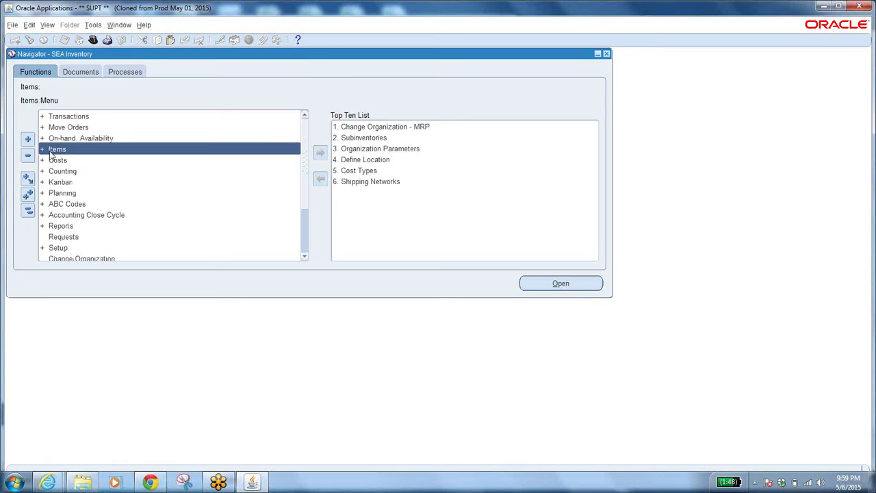
- Expand all functions in the Navigator, look through the complete list, and collapse everything again
{"action": "left_click", "coordinate": [28, 196]}
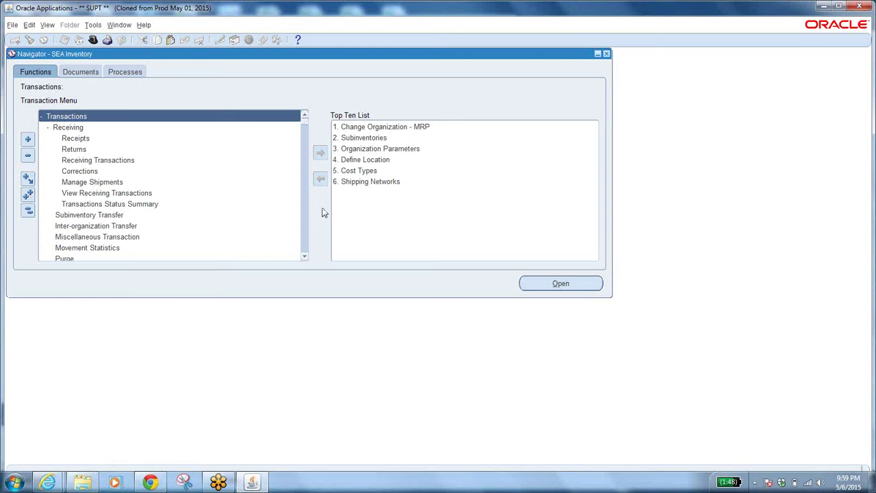
{"action": "left_click", "coordinate": [306, 237]}
{"action": "left_click", "coordinate": [306, 237]}
{"action": "left_click", "coordinate": [306, 237]}
{"action": "left_click", "coordinate": [306, 237]}
{"action": "left_click", "coordinate": [306, 237]}
{"action": "left_click_drag", "start_coordinate": [306, 237], "coordinate": [204, 213]}
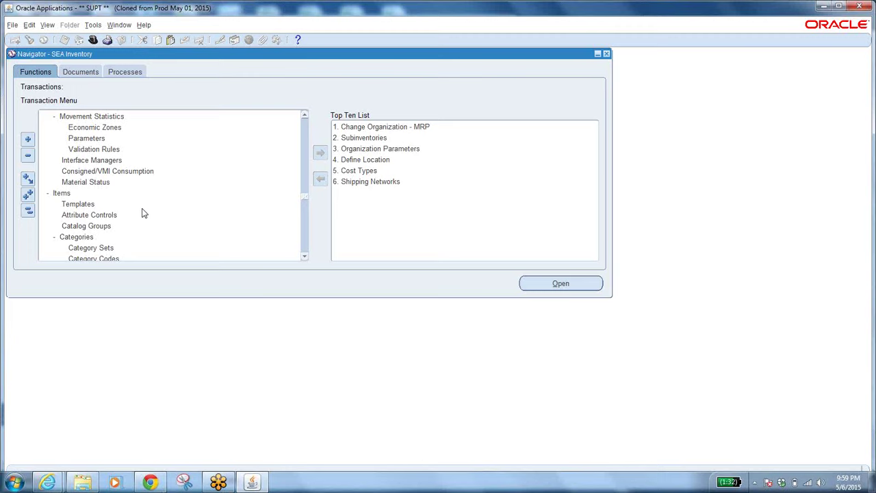
{"action": "left_click", "coordinate": [29, 214]}
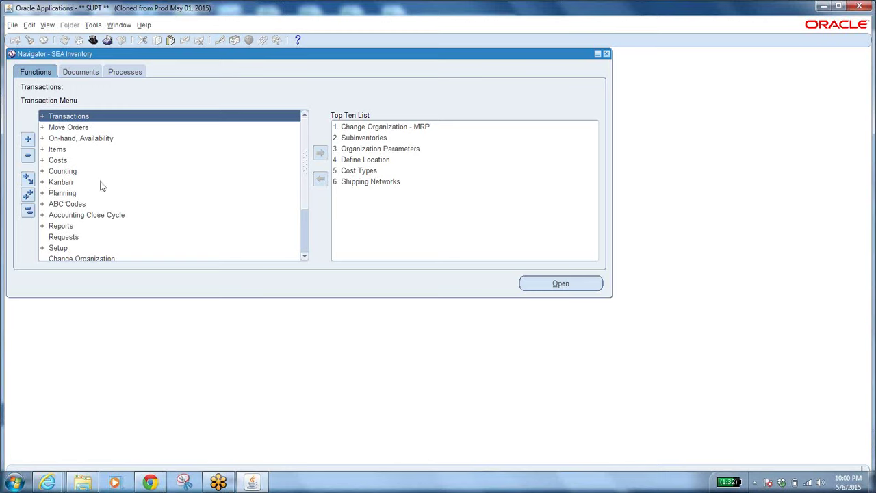
- Expand the Items menu in the Navigator to list its functions
{"action": "left_click", "coordinate": [59, 153]}
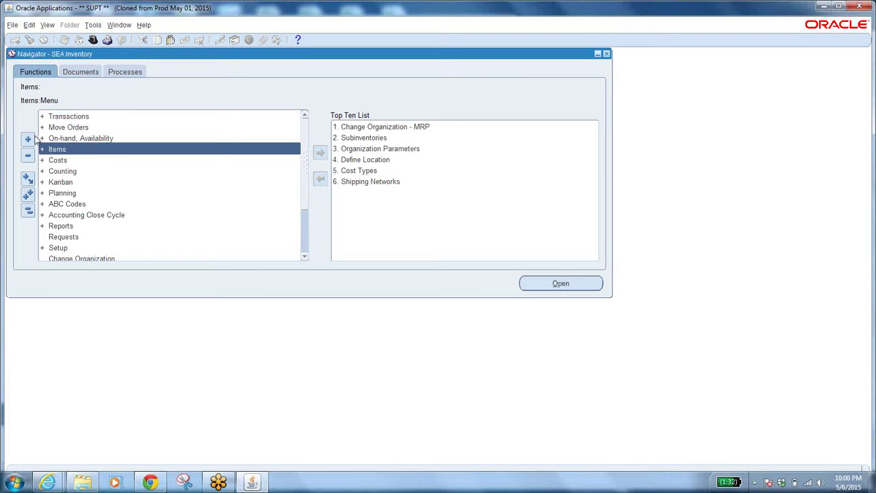
{"action": "left_click", "coordinate": [58, 152]}
{"action": "left_click", "coordinate": [27, 139]}
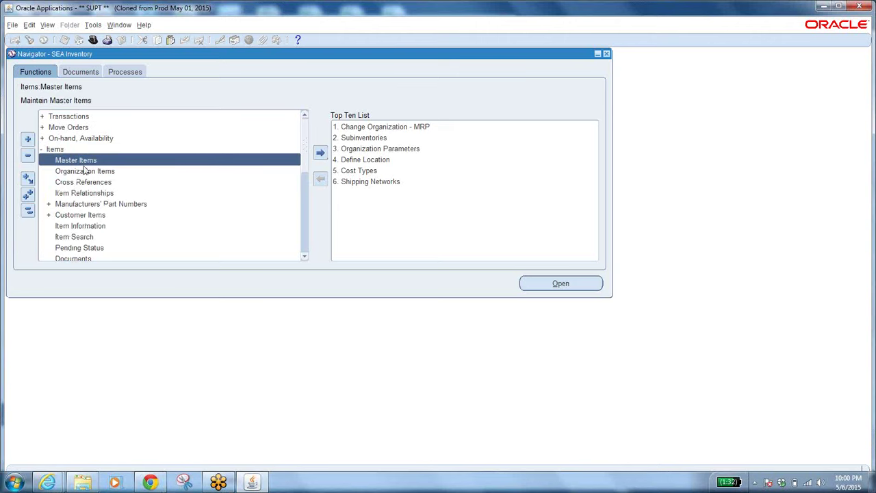
- Expand the Setup menu and its Transactions submenu in the function list and collapse everything again, doing this twice
{"action": "left_click", "coordinate": [84, 172]}
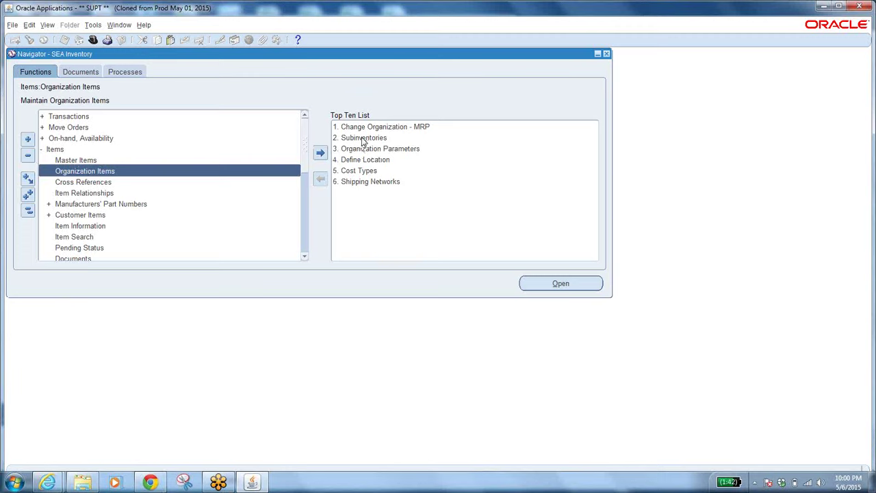
{"action": "left_click_drag", "start_coordinate": [306, 164], "coordinate": [321, 248]}
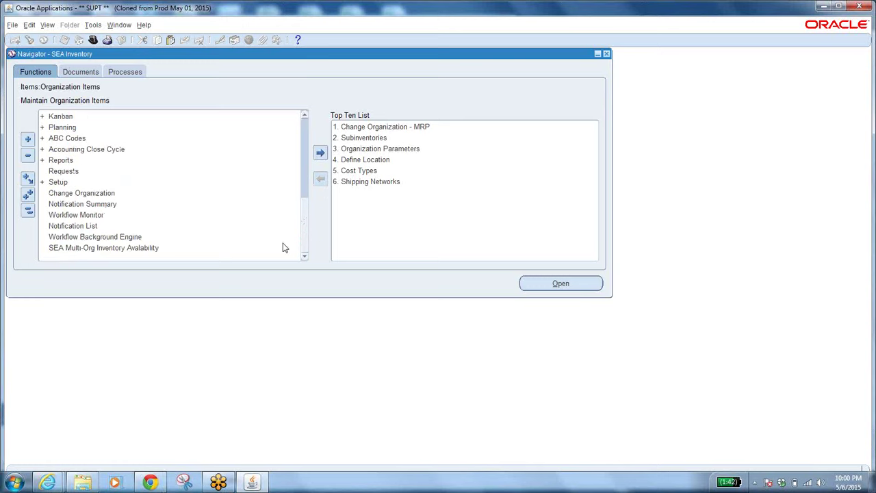
{"action": "double_click", "coordinate": [57, 182]}
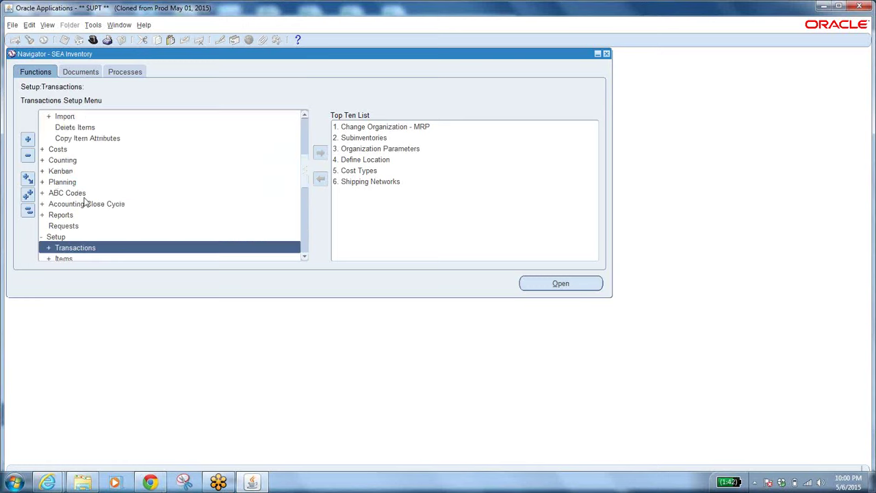
{"action": "double_click", "coordinate": [96, 249]}
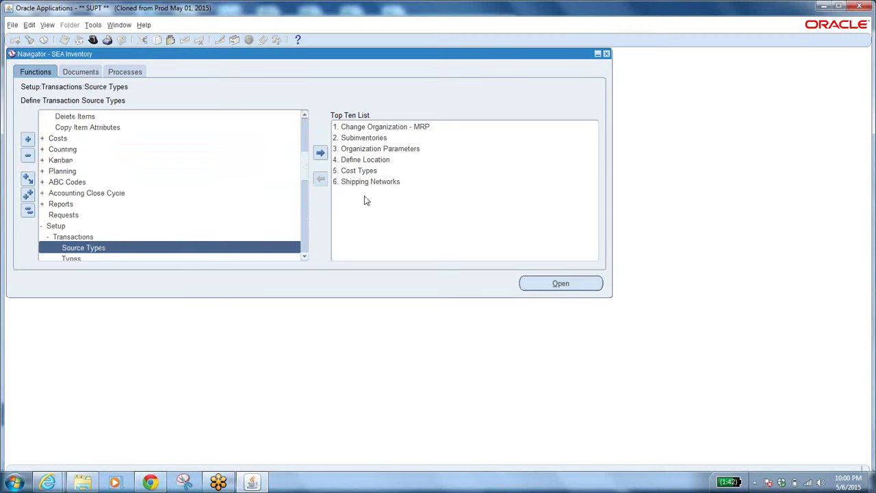
{"action": "left_click", "coordinate": [28, 211]}
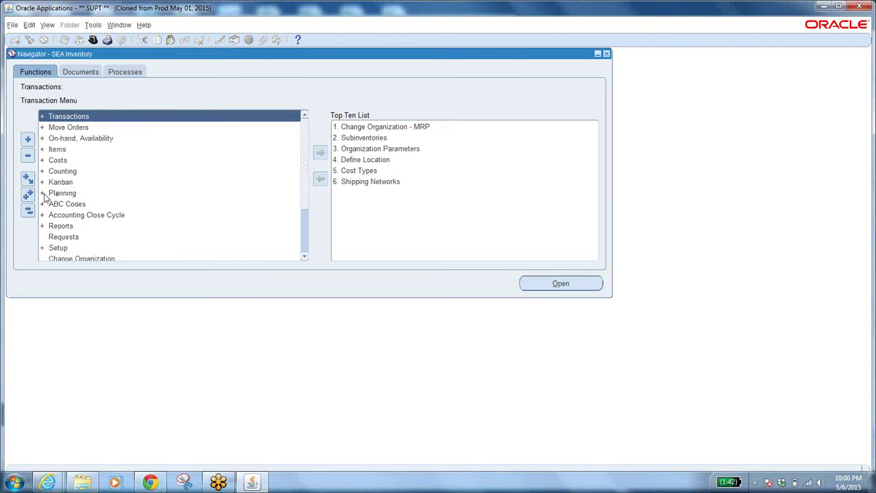
{"action": "double_click", "coordinate": [58, 248]}
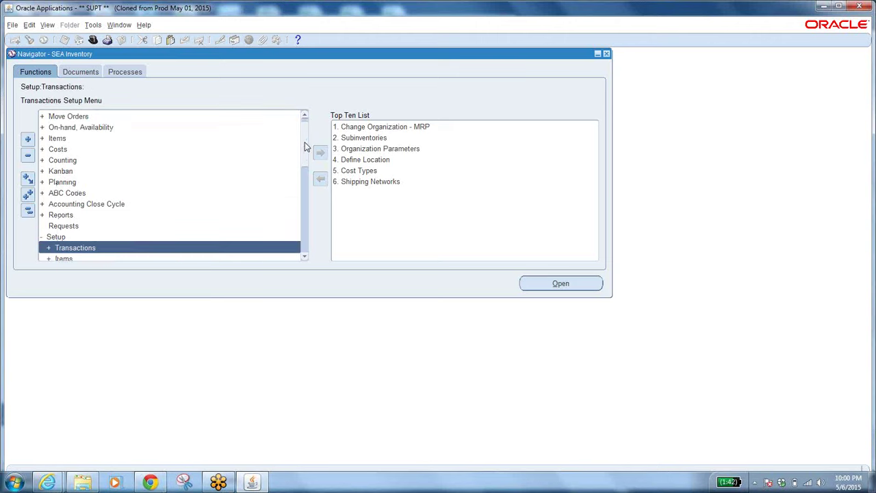
{"action": "scroll", "coordinate": [308, 150], "scroll_direction": "down", "scroll_amount": 3}
{"action": "double_click", "coordinate": [67, 149]}
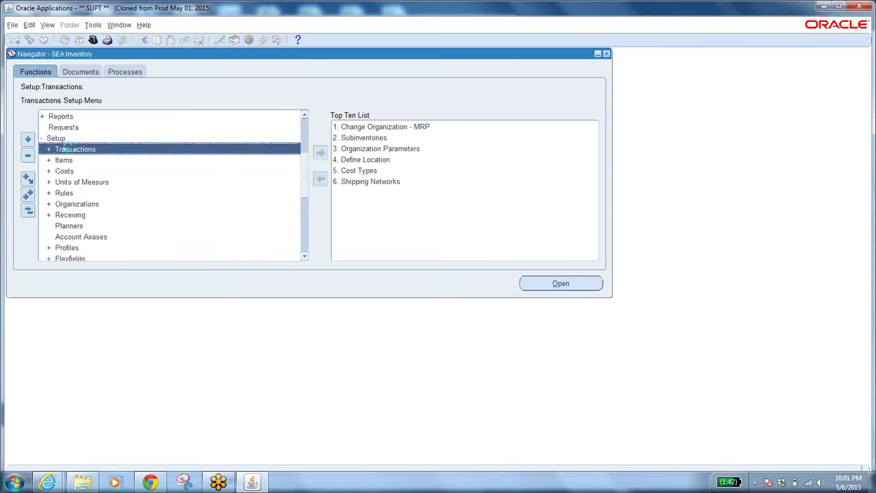
{"action": "left_click", "coordinate": [94, 252]}
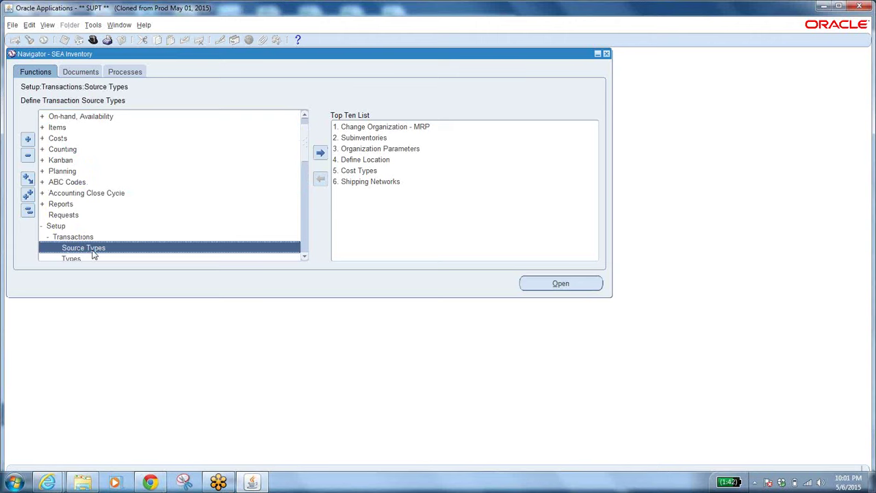
{"action": "left_click", "coordinate": [28, 209]}
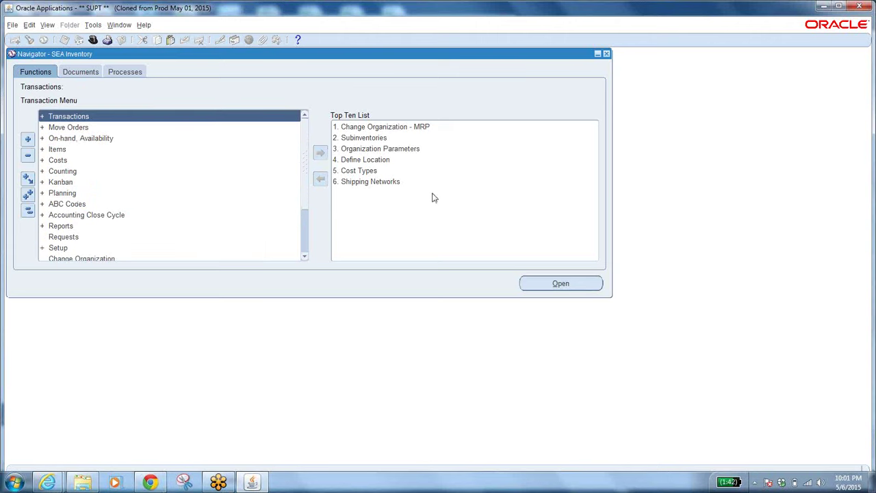
- Select Shipping Networks in the Navigator's Top Ten List
{"action": "left_click", "coordinate": [365, 185]}
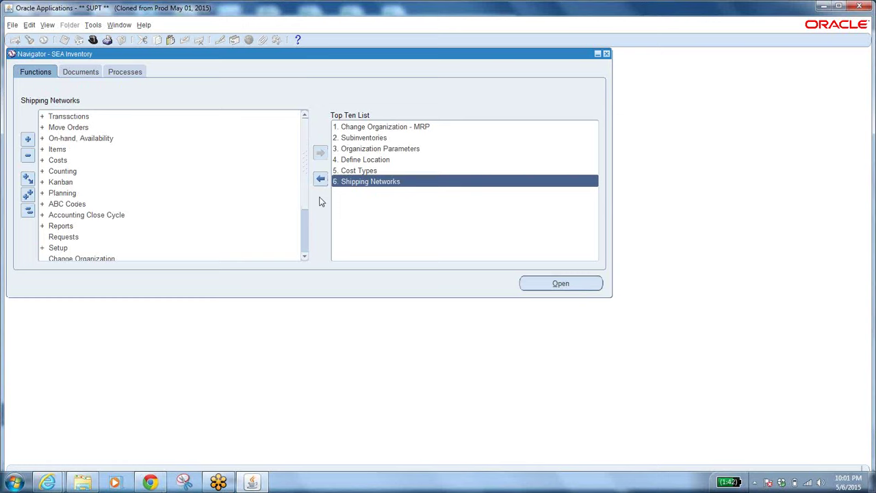
{"action": "left_click", "coordinate": [392, 185]}
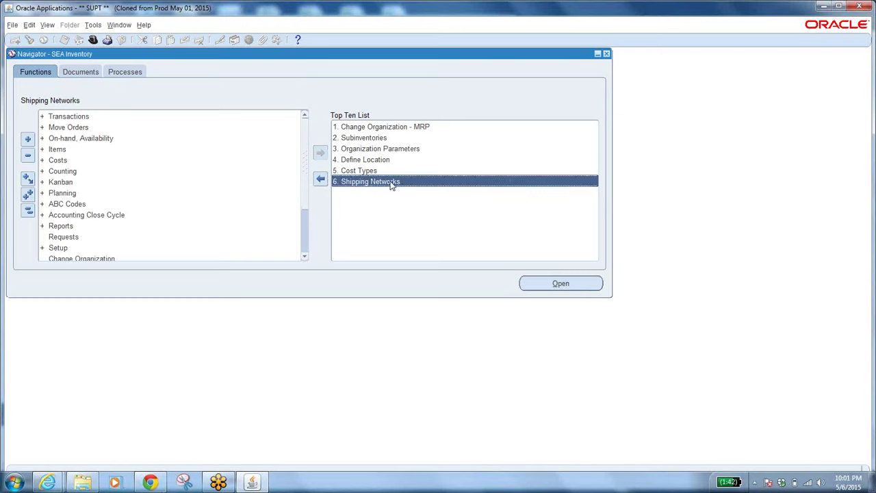
{"action": "double_click", "coordinate": [354, 184]}
- Locate the Shipping Networks function under Setup > Organizations in the function list, and collapse the whole list again
{"action": "scroll", "coordinate": [305, 137], "scroll_direction": "down", "scroll_amount": 3}
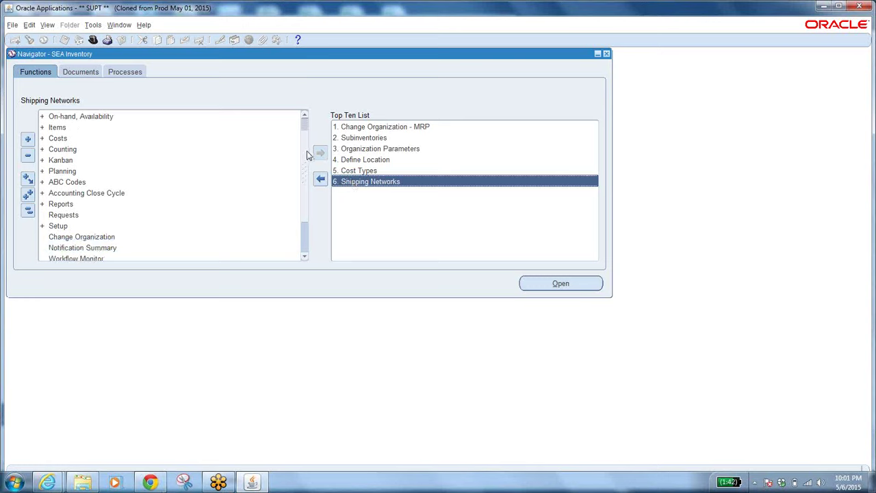
{"action": "scroll", "coordinate": [307, 166], "scroll_direction": "down", "scroll_amount": 2}
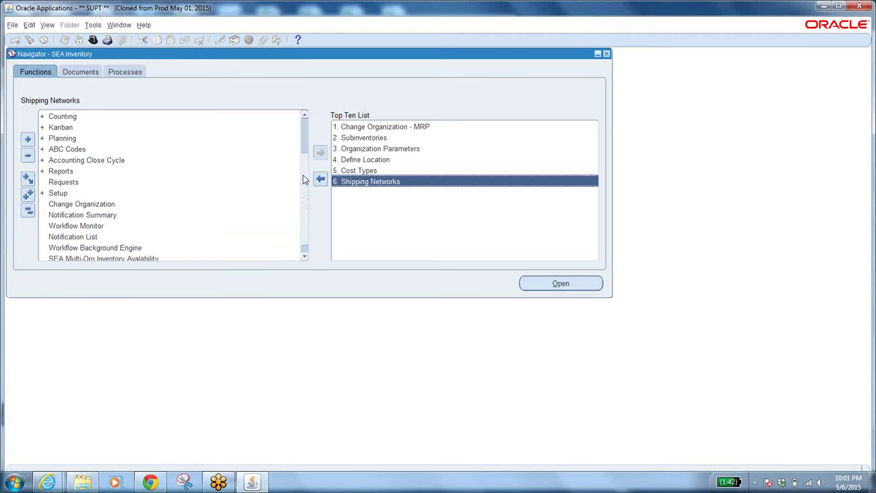
{"action": "double_click", "coordinate": [55, 193]}
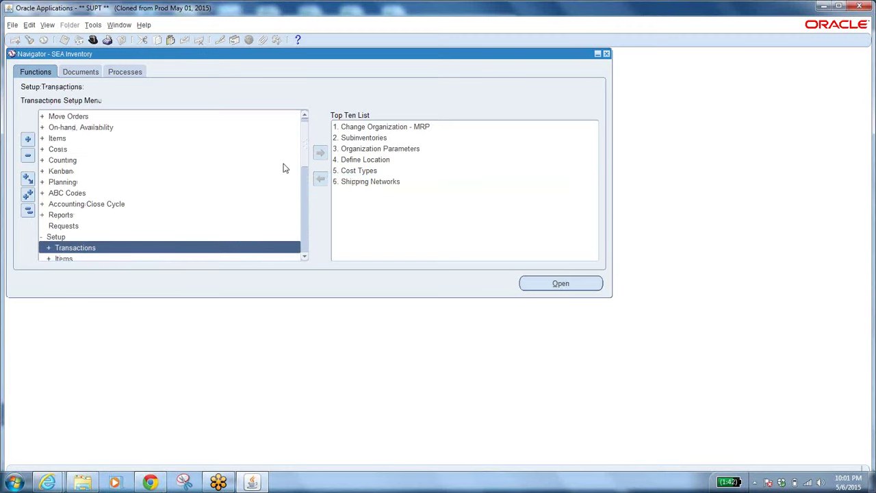
{"action": "scroll", "coordinate": [307, 151], "scroll_direction": "down", "scroll_amount": 5}
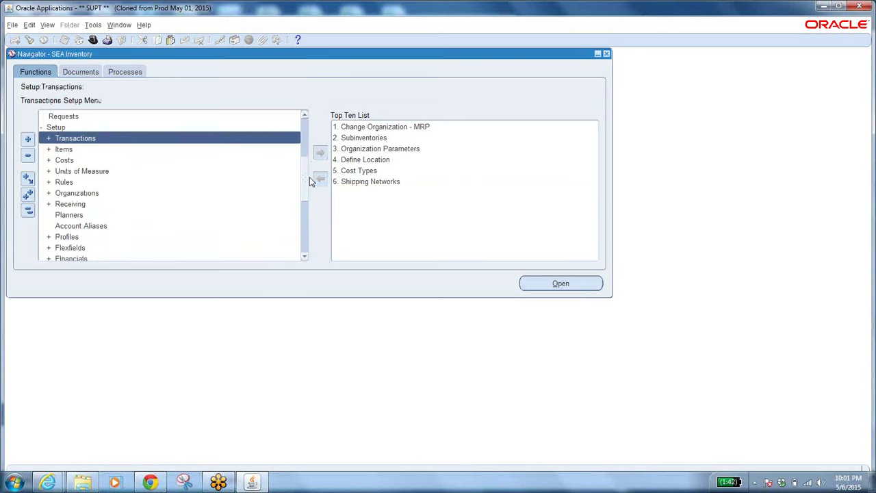
{"action": "left_click", "coordinate": [82, 194]}
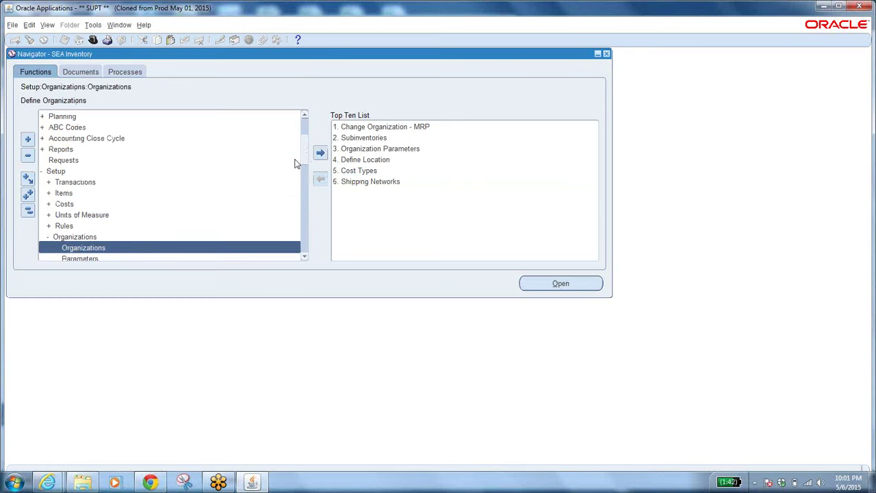
{"action": "scroll", "coordinate": [301, 157], "scroll_direction": "down", "scroll_amount": 3}
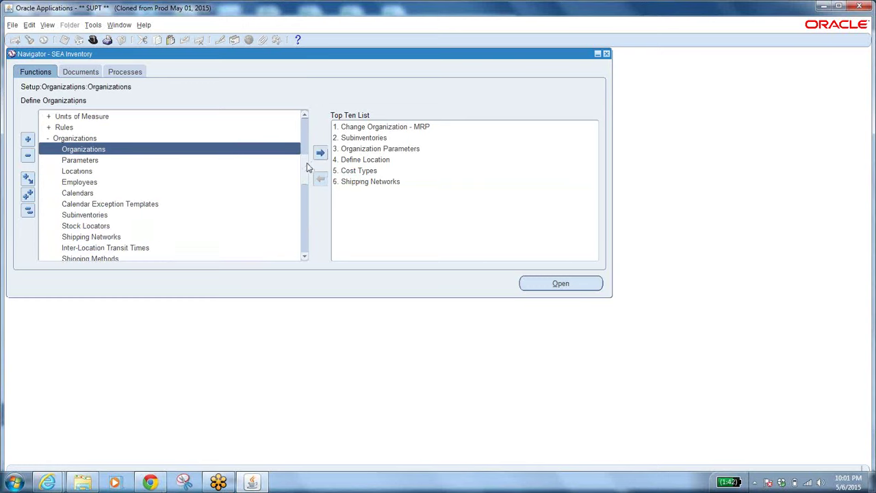
{"action": "left_click", "coordinate": [112, 237]}
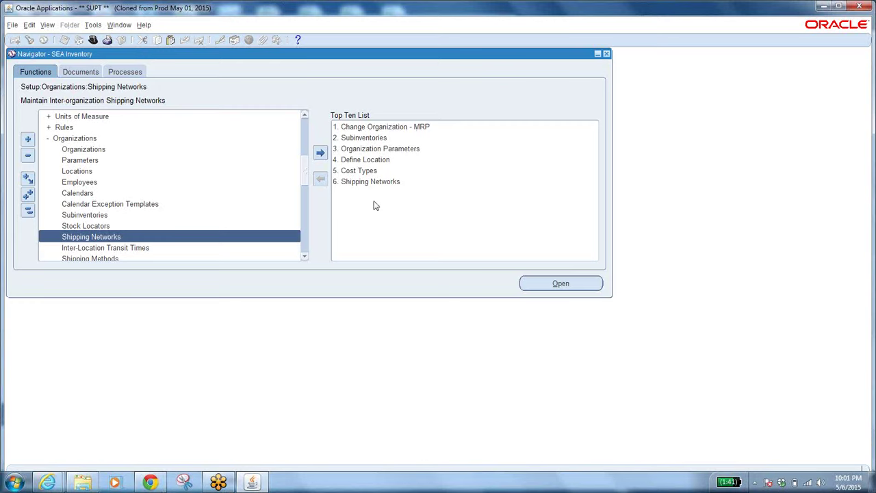
{"action": "left_click", "coordinate": [29, 213]}
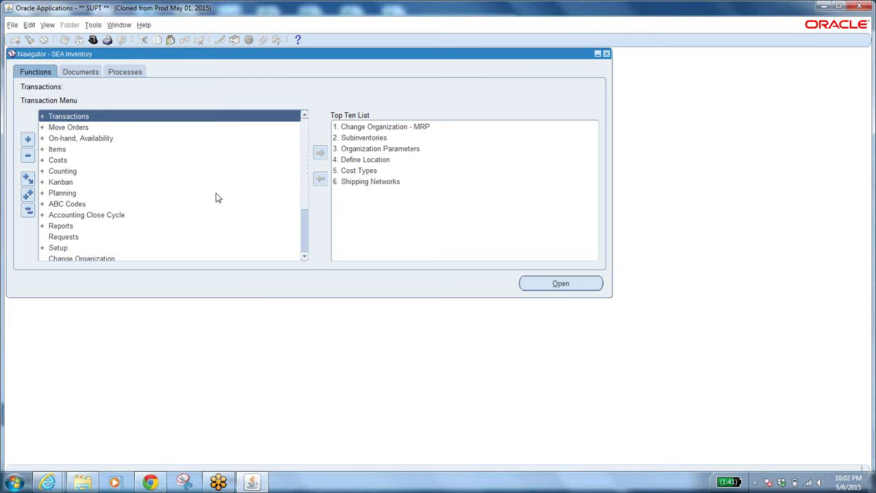
- Expand the Move Orders menu in the function list and open the Move Orders form
{"action": "left_click", "coordinate": [57, 135]}
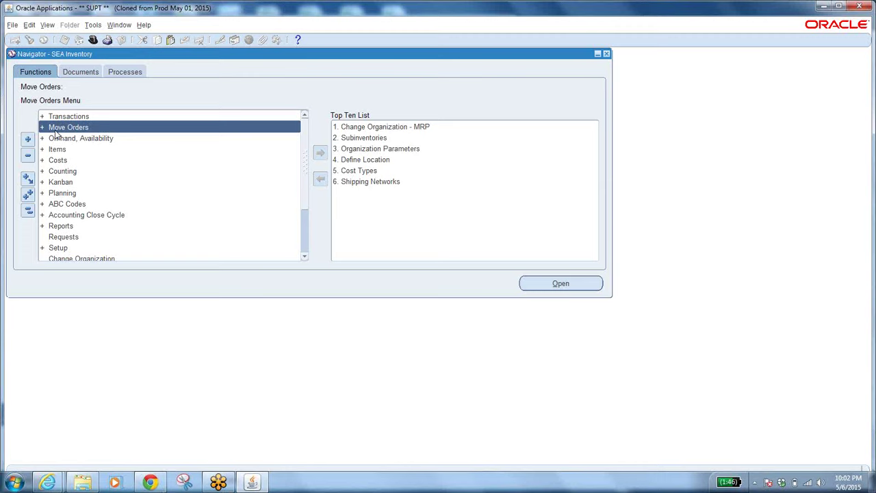
{"action": "left_click", "coordinate": [62, 127]}
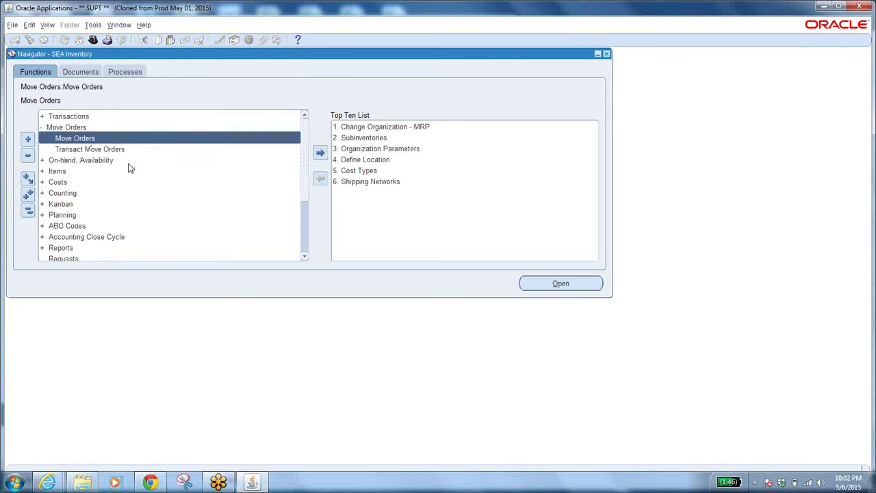
{"action": "left_click", "coordinate": [88, 141]}
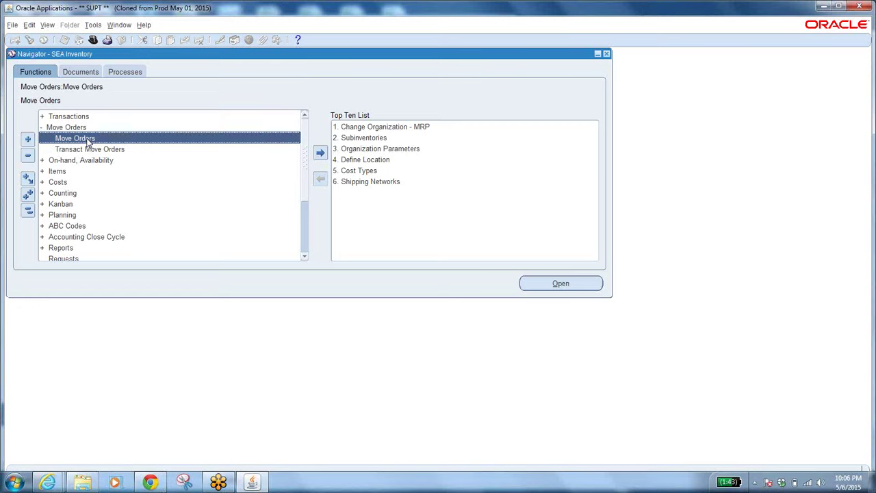
{"action": "double_click", "coordinate": [87, 139]}
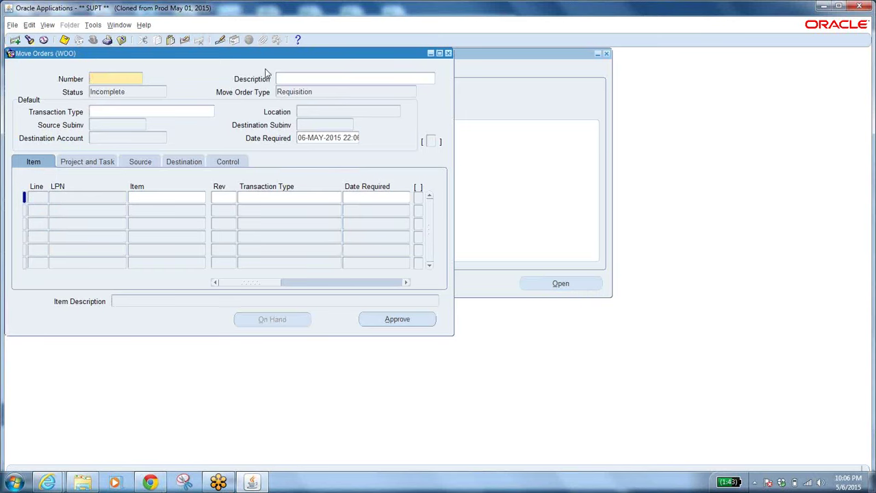
- View the transaction types available for the new move order and close the list without choosing one
{"action": "left_click", "coordinate": [318, 81]}
{"action": "left_click", "coordinate": [207, 112]}
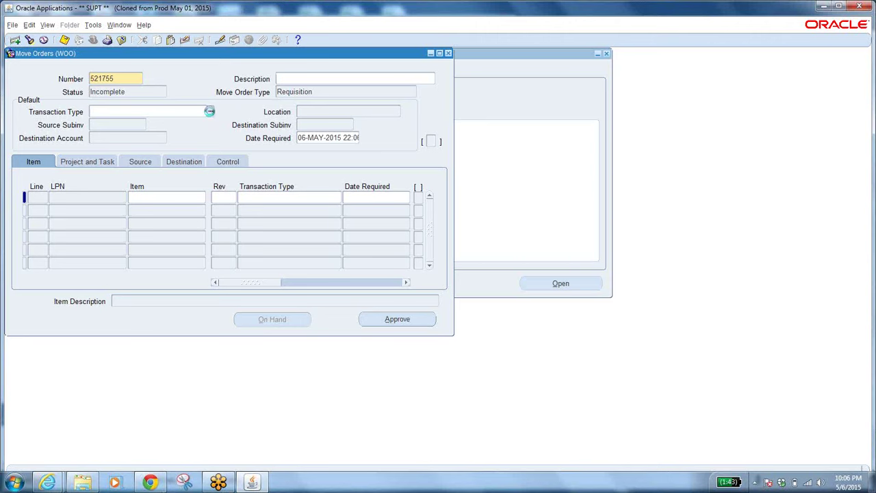
{"action": "left_click", "coordinate": [210, 111]}
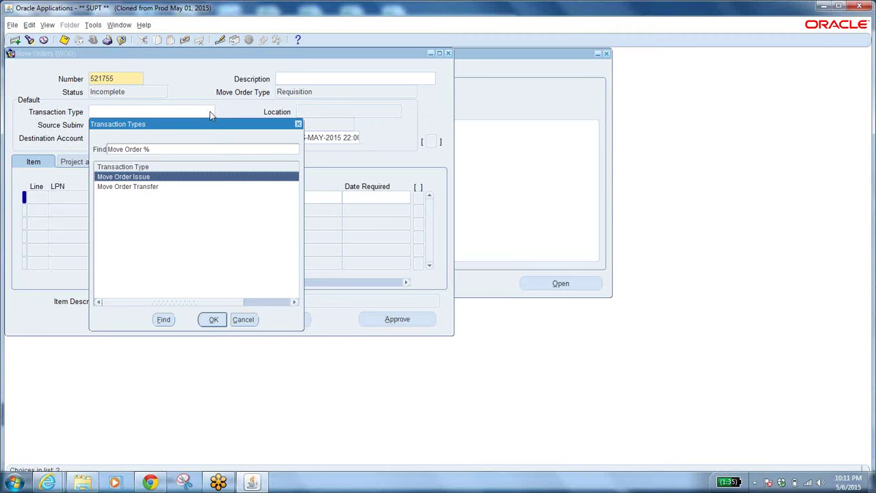
{"action": "left_click", "coordinate": [297, 124]}
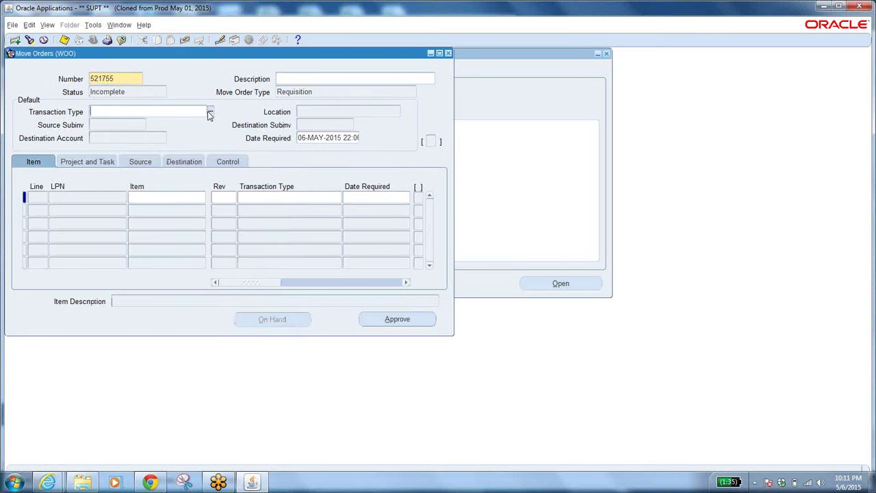
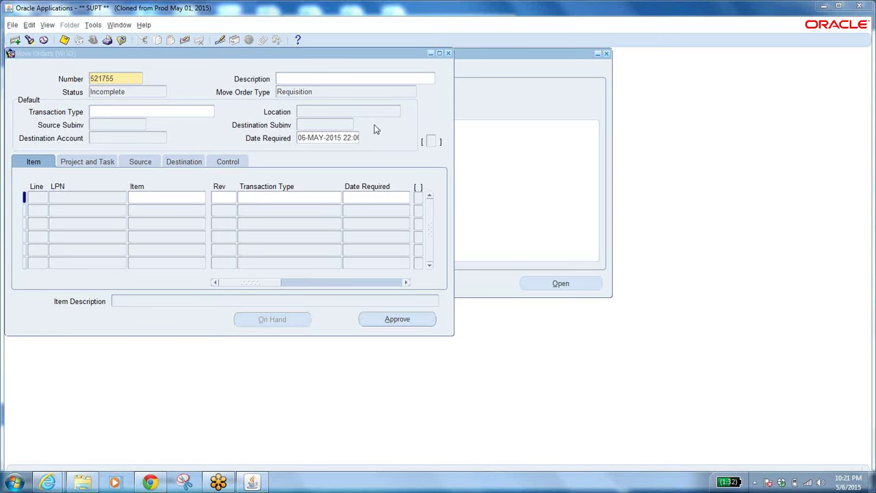
- Set the move order's default transaction type to Move Order Issue
{"action": "left_click", "coordinate": [325, 78]}
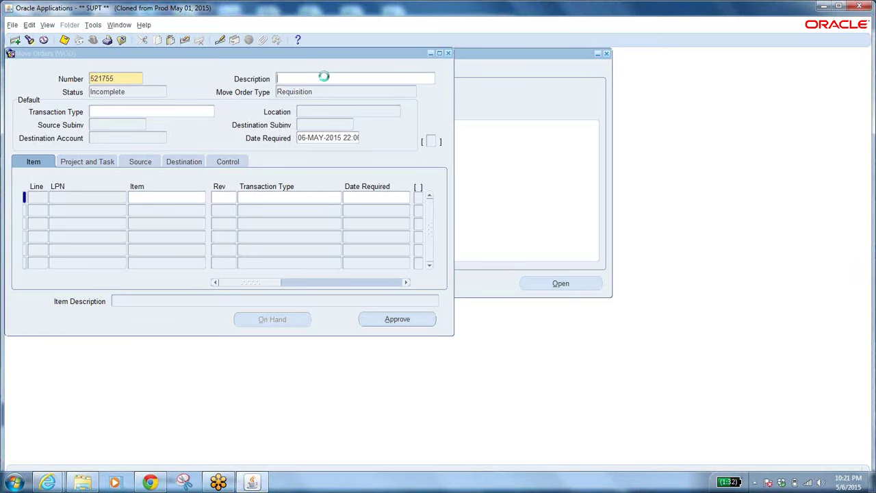
{"action": "left_click", "coordinate": [187, 111]}
{"action": "left_click", "coordinate": [210, 111]}
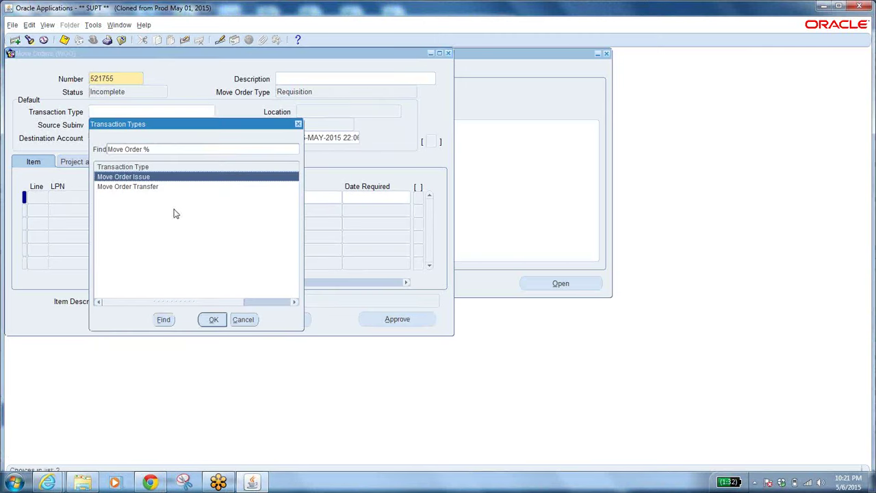
{"action": "left_click", "coordinate": [222, 321]}
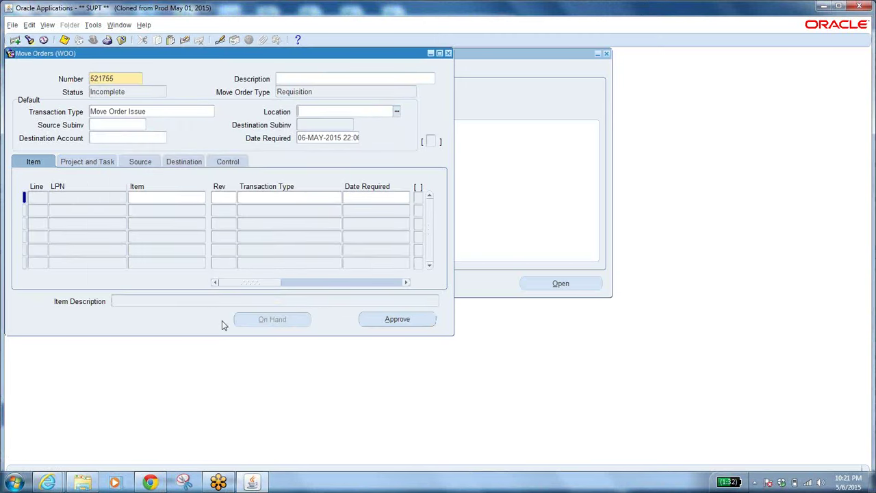
- Open the destination account's accounting flexfield and list all code combinations using % as the reduction criterion
{"action": "left_click", "coordinate": [131, 139]}
{"action": "left_click", "coordinate": [164, 139]}
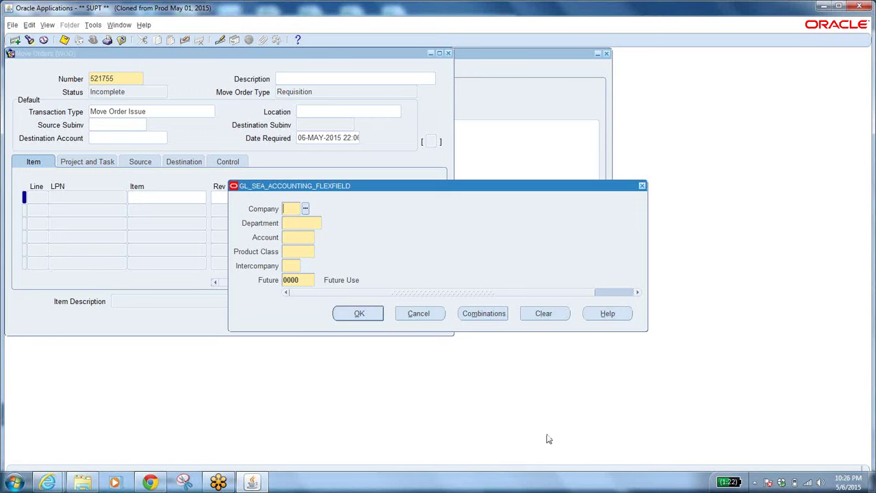
{"action": "left_click", "coordinate": [487, 315]}
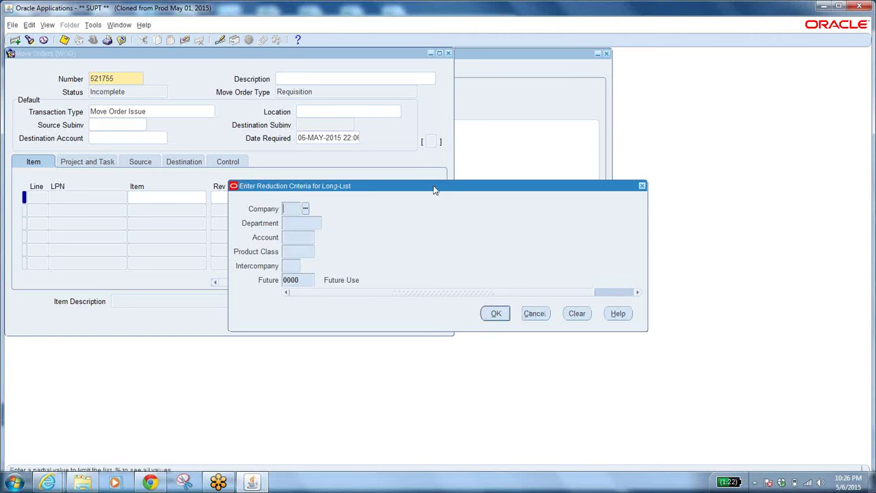
{"action": "left_click_drag", "start_coordinate": [433, 190], "coordinate": [511, 237]}
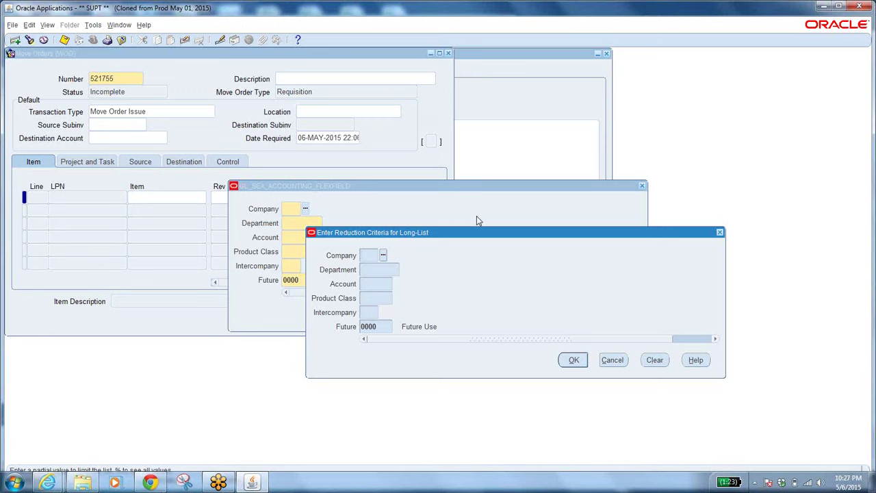
{"action": "type", "text": "%"}
{"action": "left_click", "coordinate": [573, 361]}
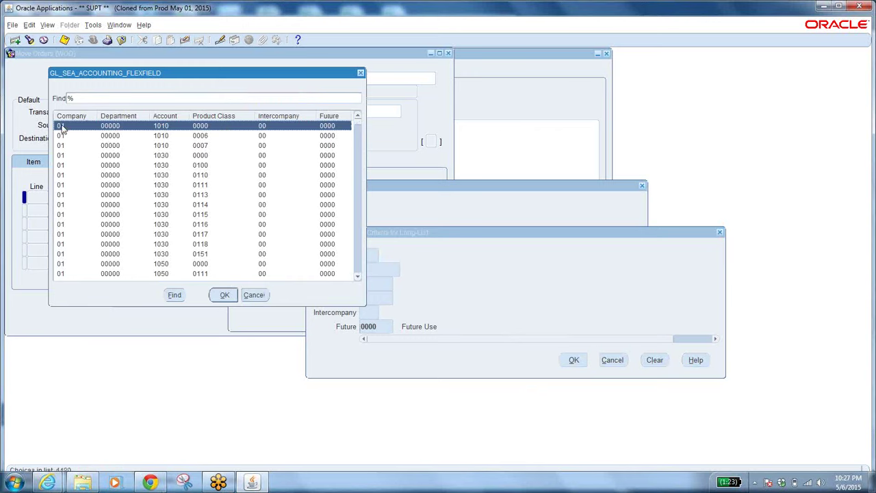
- Choose the combination with company 03, department 00000, account 2840 and product class 0000 as the destination account
{"action": "left_click", "coordinate": [359, 254]}
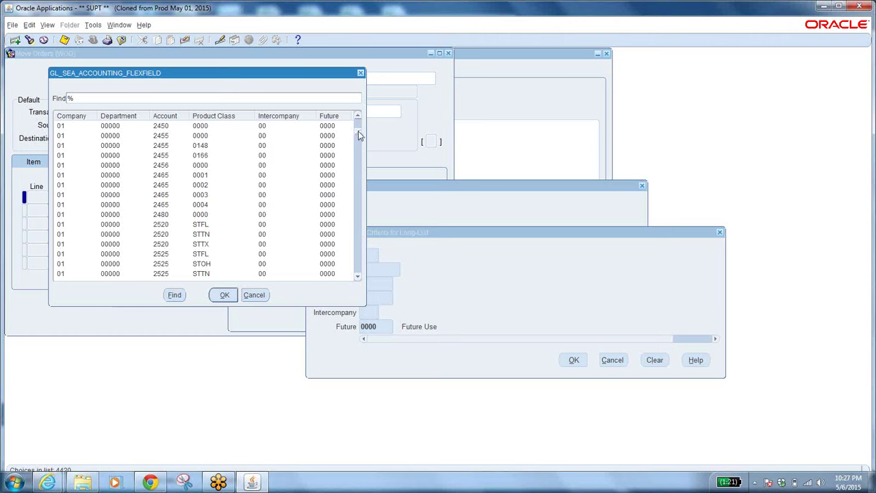
{"action": "left_click_drag", "start_coordinate": [358, 131], "coordinate": [358, 251]}
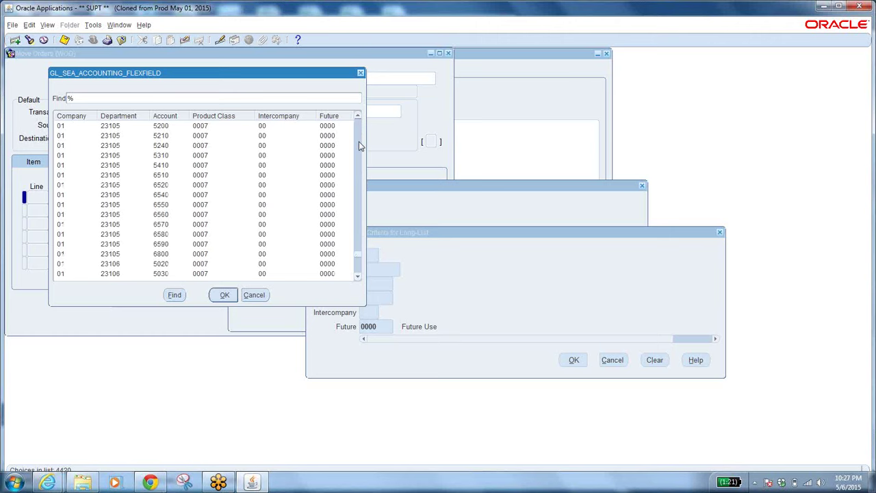
{"action": "left_click_drag", "start_coordinate": [360, 259], "coordinate": [364, 300]}
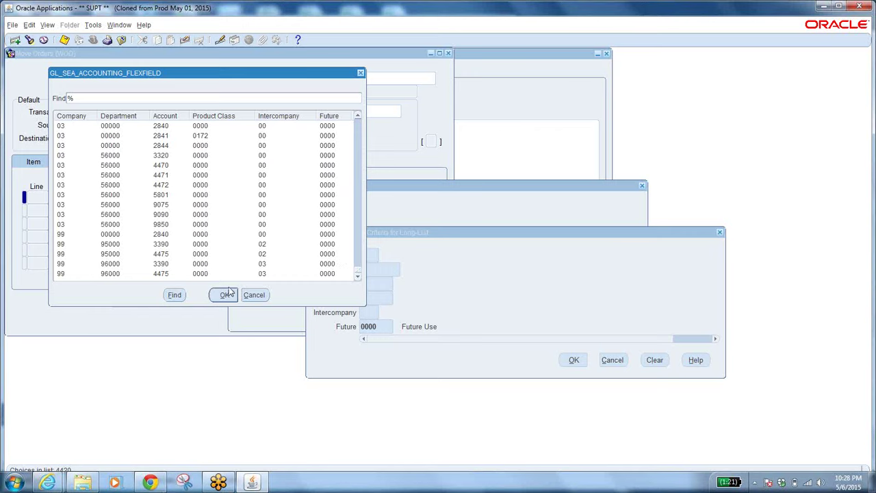
{"action": "left_click", "coordinate": [209, 128]}
{"action": "left_click", "coordinate": [226, 295]}
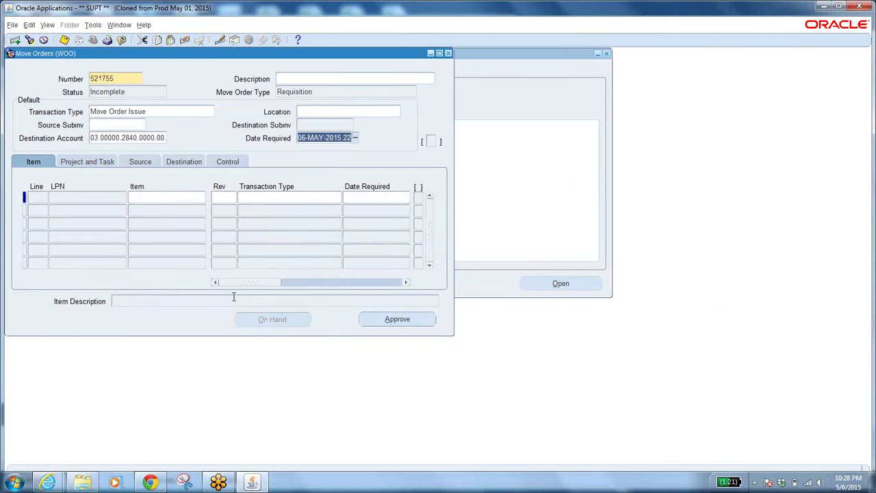
{"action": "left_click", "coordinate": [100, 138]}
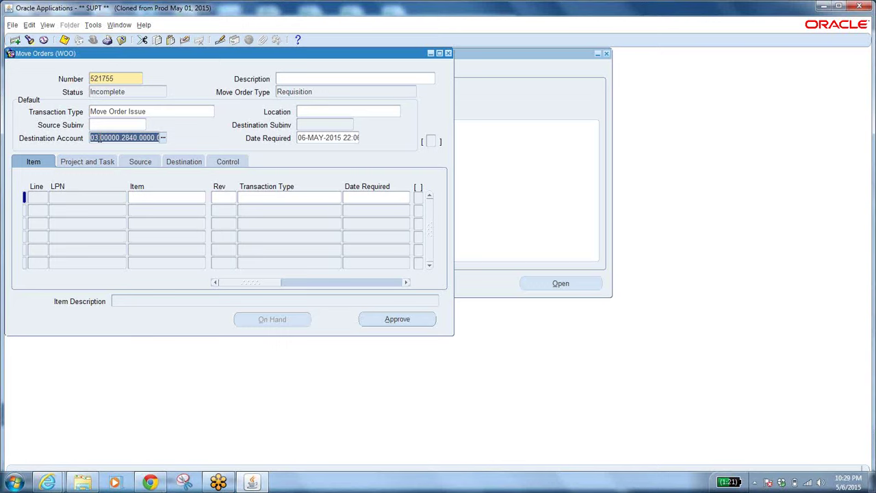
- Start line 1, review its transaction type and quantity columns, and close the Move Orders form without saving
{"action": "left_click", "coordinate": [162, 197]}
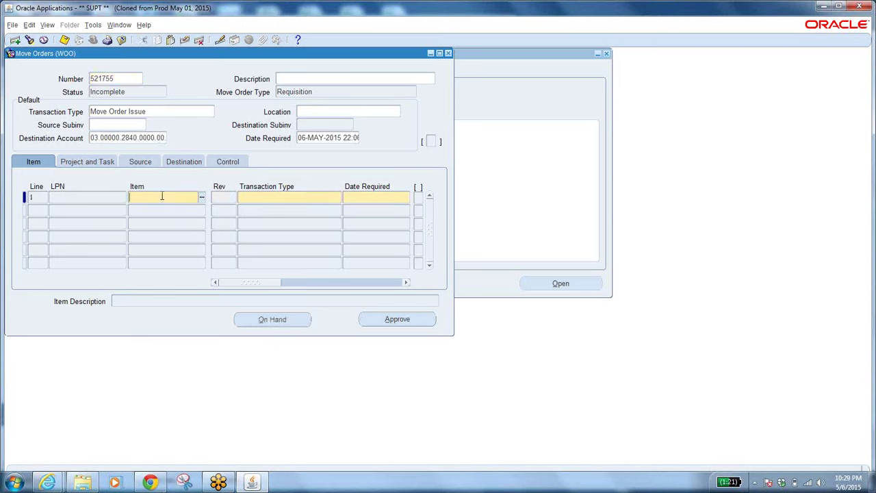
{"action": "left_click", "coordinate": [318, 198]}
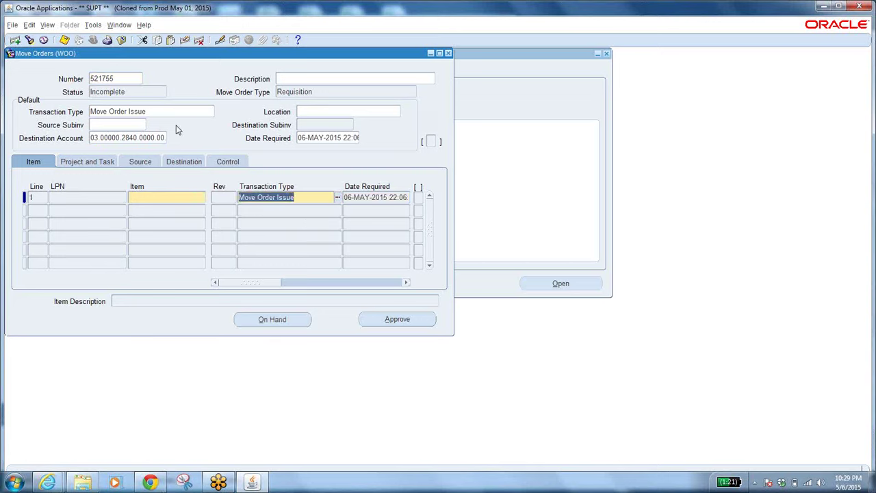
{"action": "left_click", "coordinate": [158, 115]}
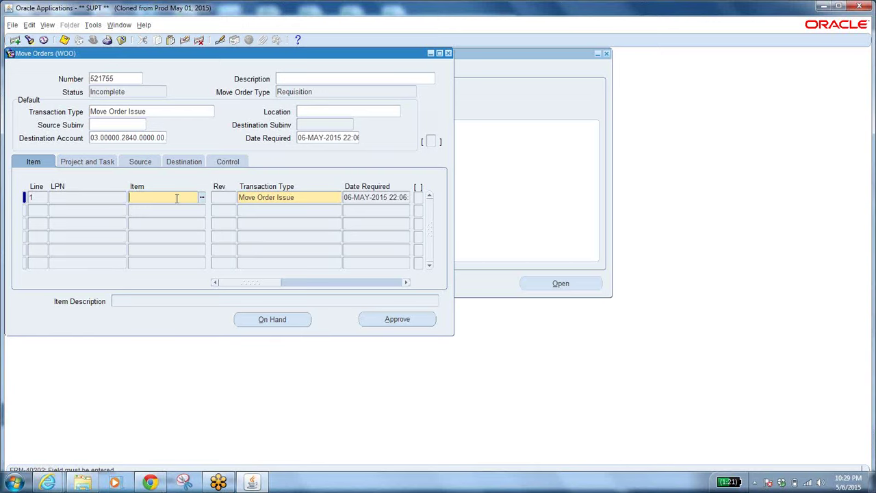
{"action": "left_click_drag", "start_coordinate": [250, 287], "coordinate": [352, 283]}
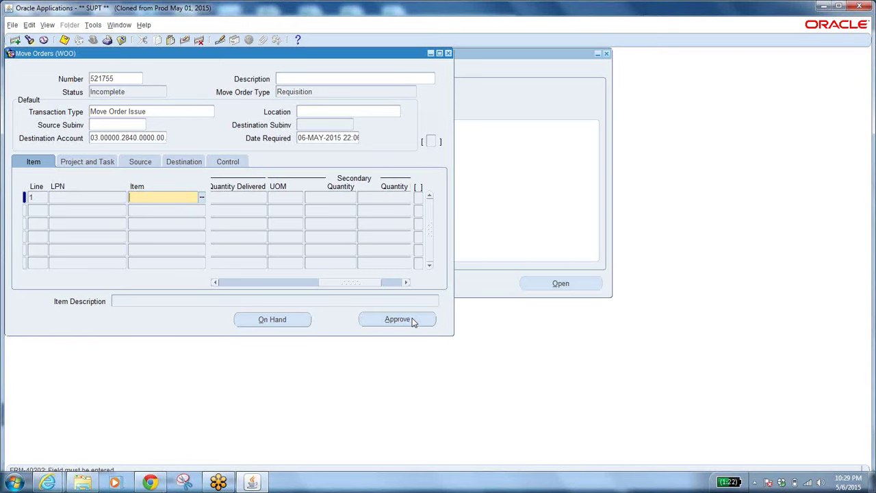
{"action": "left_click", "coordinate": [120, 40]}
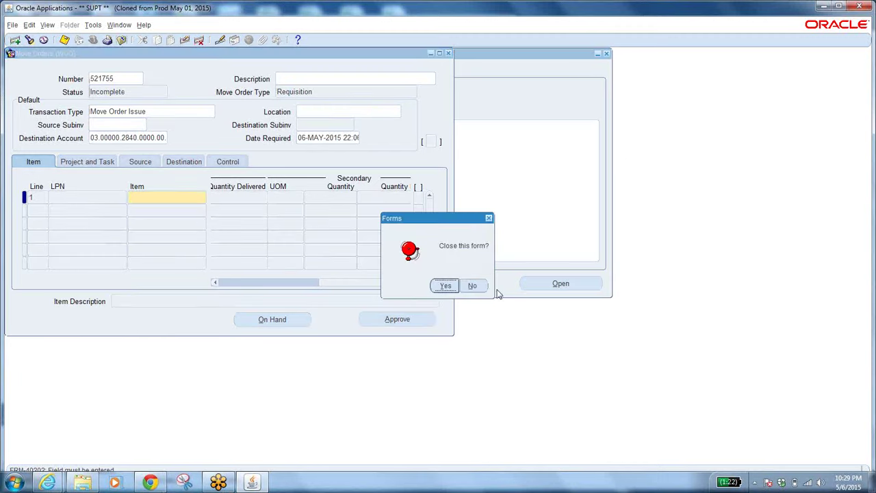
{"action": "left_click", "coordinate": [436, 288]}
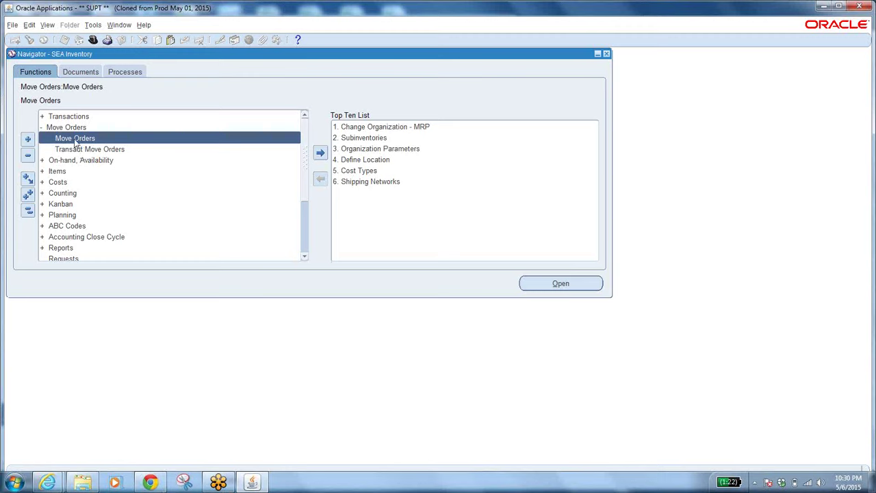
- Expand the On-hand, Availability menu in the function list and open On-hand Quantity
{"action": "left_click", "coordinate": [69, 161]}
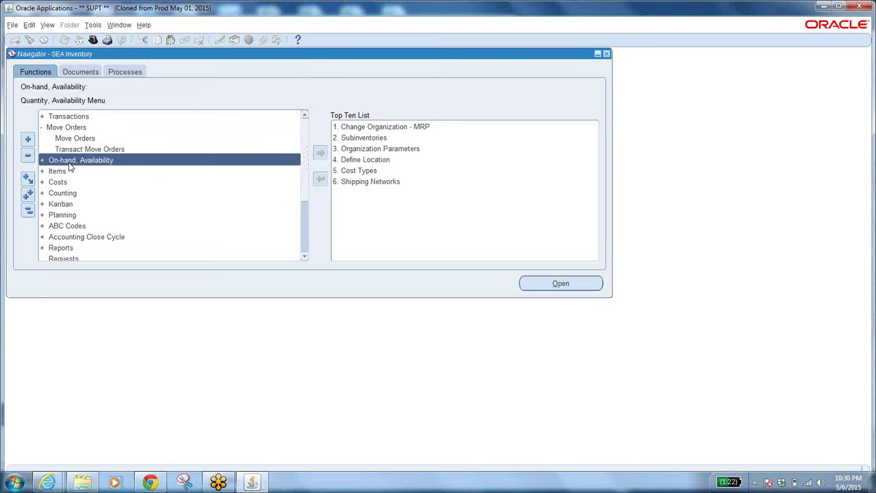
{"action": "double_click", "coordinate": [69, 164]}
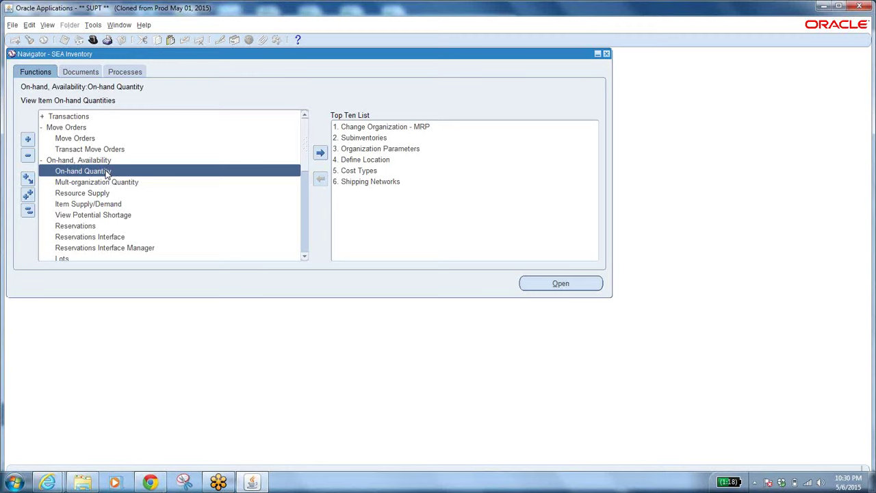
{"action": "double_click", "coordinate": [102, 171]}
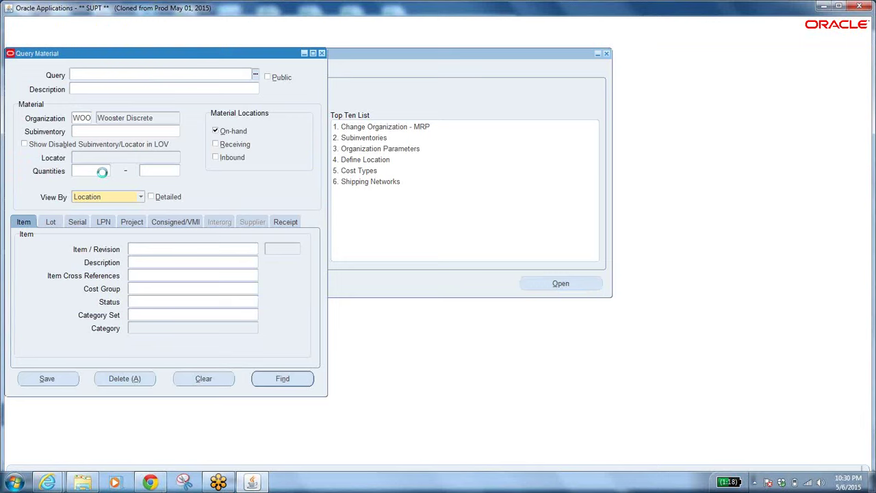
- List all items with %, choose item 85401890A56, and query its on-hand material by location
{"action": "left_click", "coordinate": [178, 251]}
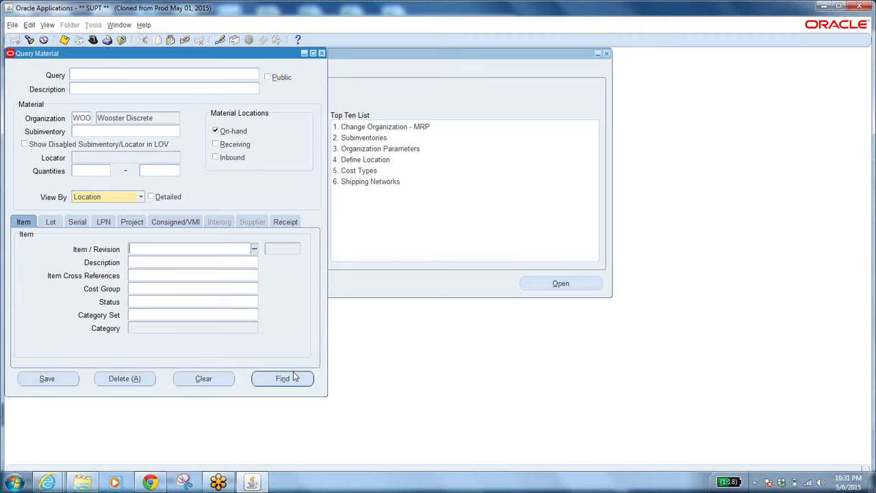
{"action": "left_click", "coordinate": [256, 252]}
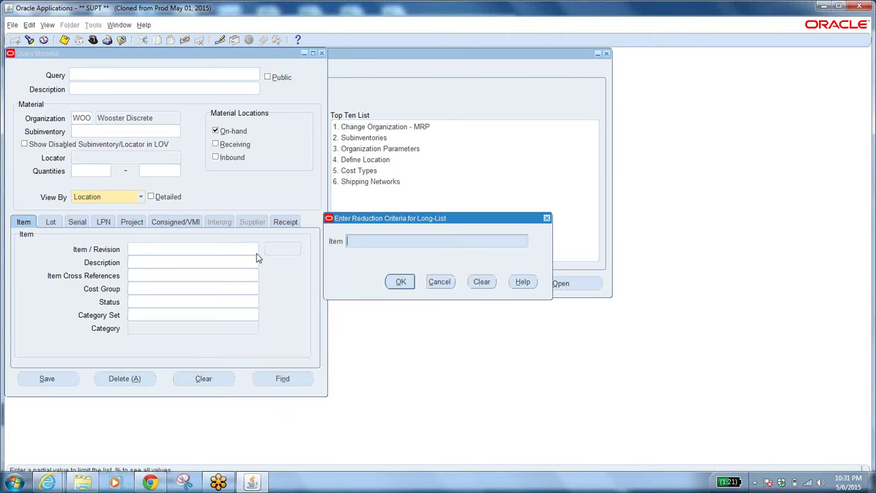
{"action": "type", "text": "%"}
{"action": "key", "text": "Return"}
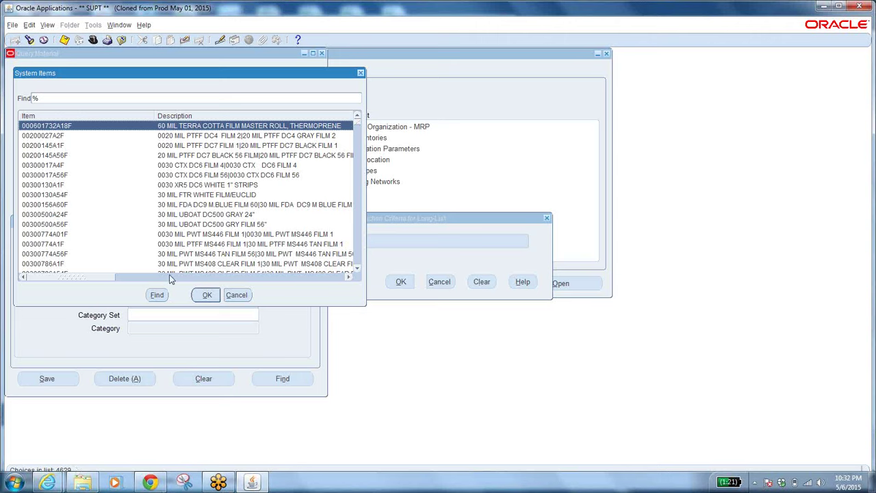
{"action": "left_click", "coordinate": [355, 124]}
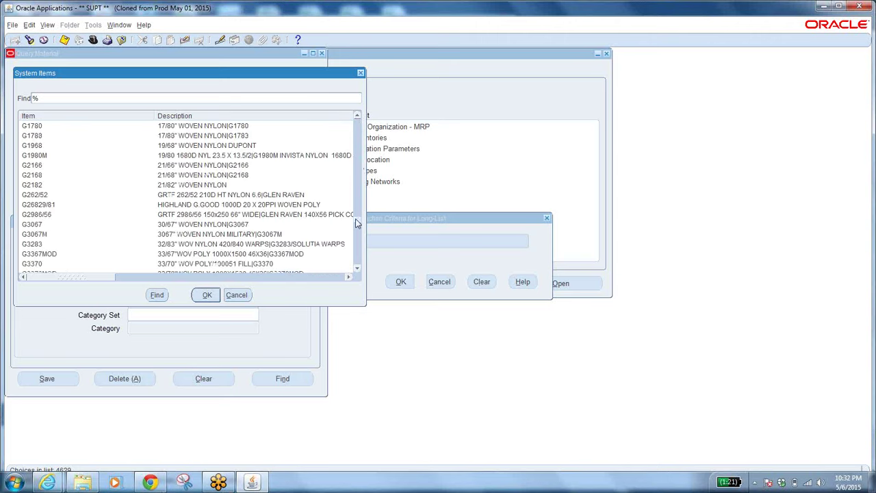
{"action": "left_click_drag", "start_coordinate": [355, 219], "coordinate": [360, 178]}
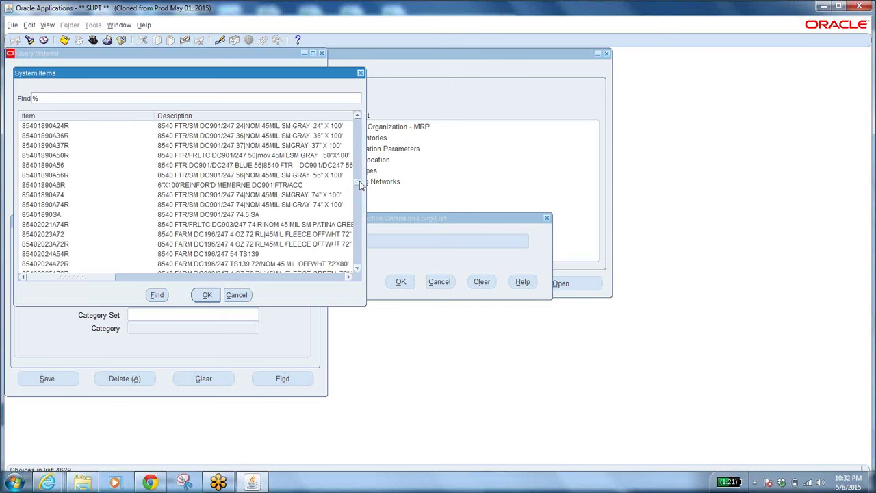
{"action": "left_click", "coordinate": [250, 166]}
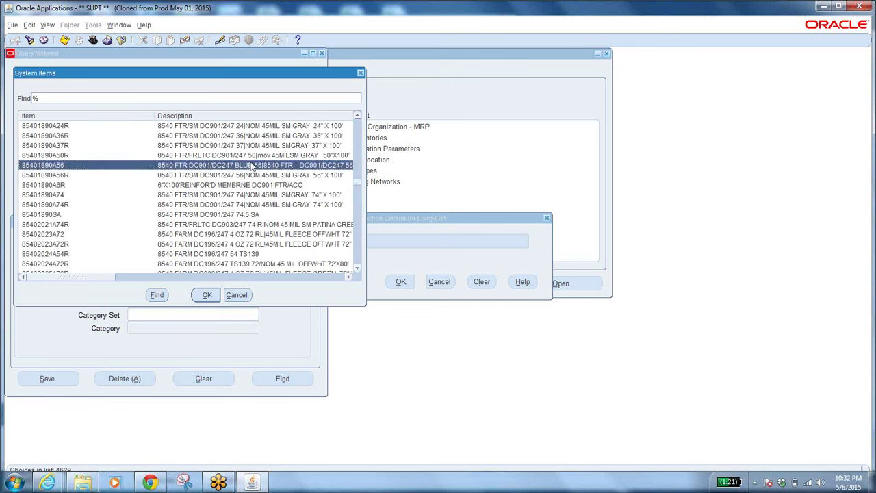
{"action": "left_click", "coordinate": [214, 295]}
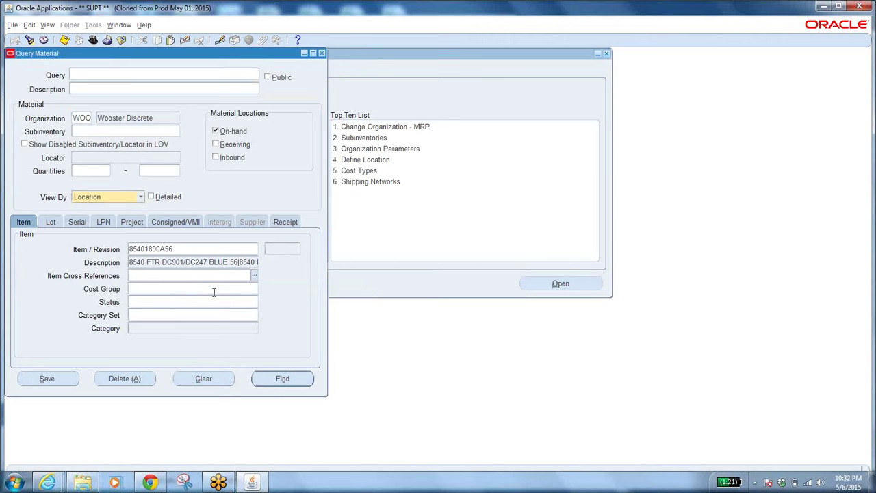
{"action": "left_click", "coordinate": [283, 379]}
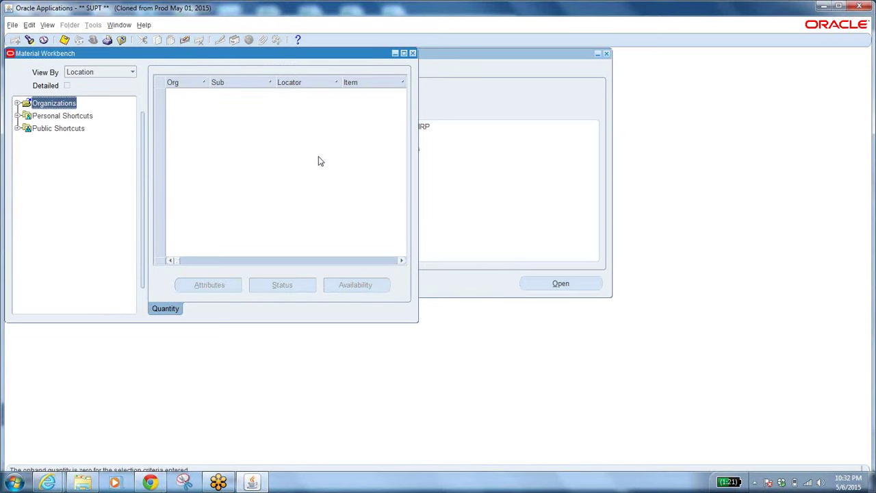
- View the available View By options in the Material Workbench without changing the selection, and expand the Organizations node
{"action": "left_click", "coordinate": [132, 73]}
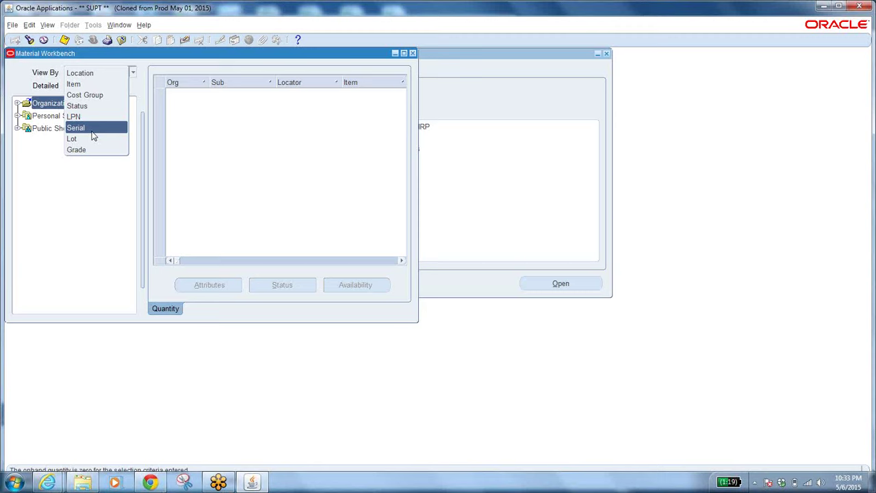
{"action": "left_click", "coordinate": [68, 171]}
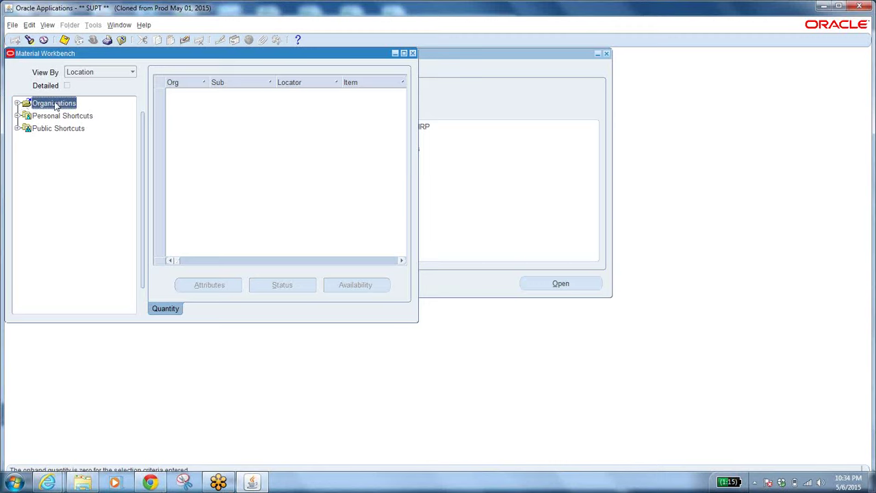
{"action": "left_click", "coordinate": [16, 103]}
- Reopen the material query, clear the item criteria, and find all on-hand material for organization WOO
{"action": "left_click", "coordinate": [29, 39]}
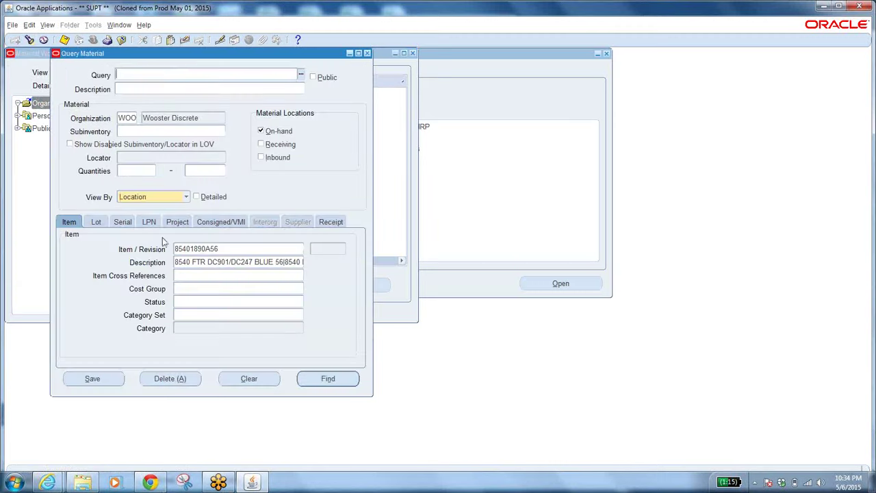
{"action": "left_click", "coordinate": [238, 250]}
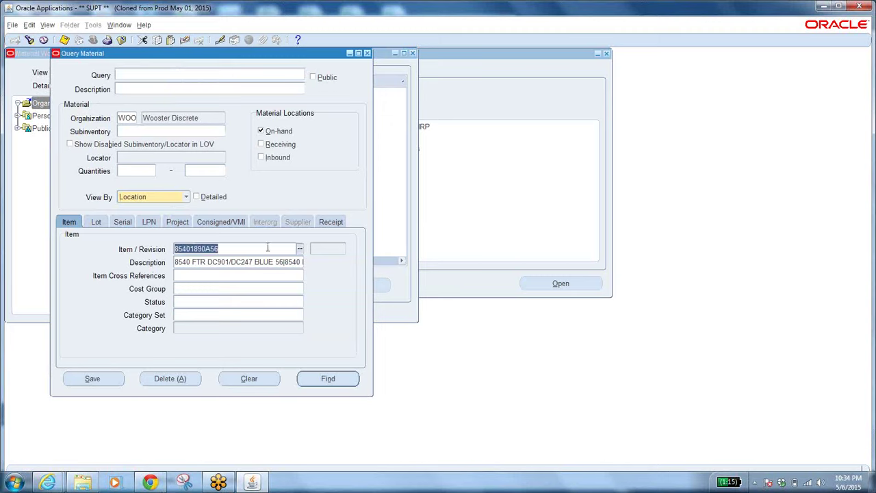
{"action": "left_click", "coordinate": [241, 380]}
{"action": "left_click", "coordinate": [329, 377]}
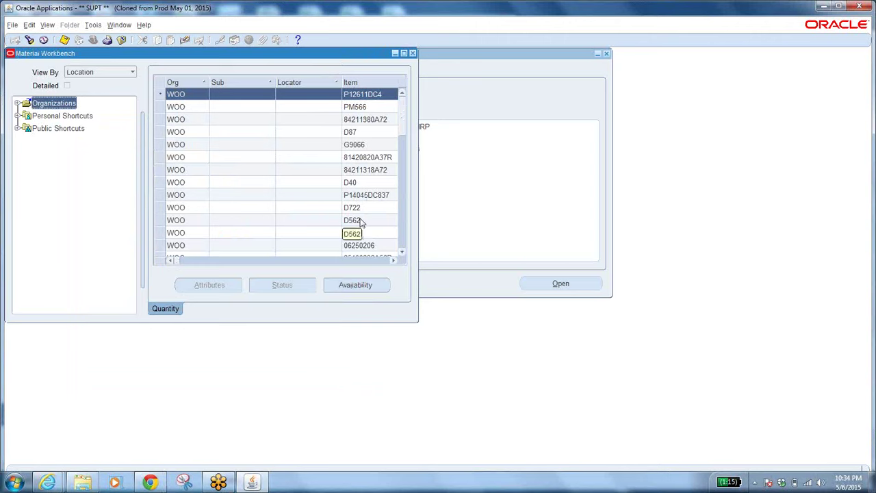
- Expand Organizations > WOO > On-hand to view its subinventories, and expand WIP FIN to view its locators
{"action": "left_click", "coordinate": [17, 104]}
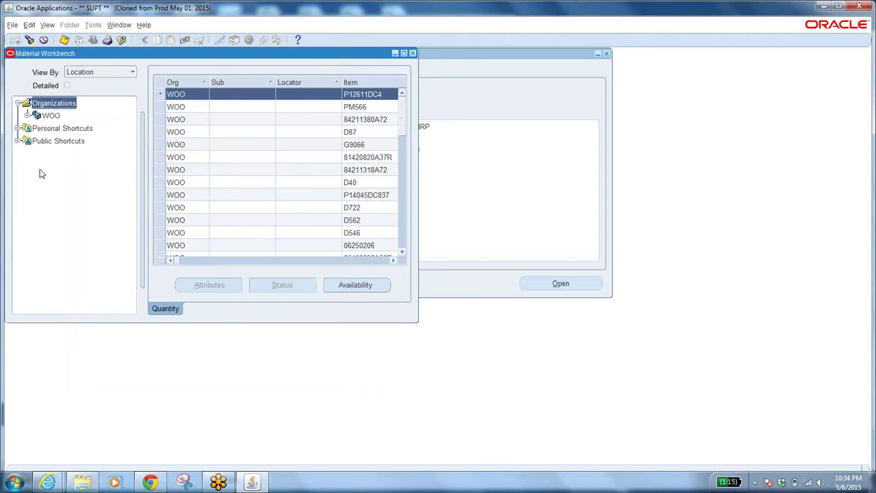
{"action": "left_click", "coordinate": [28, 116]}
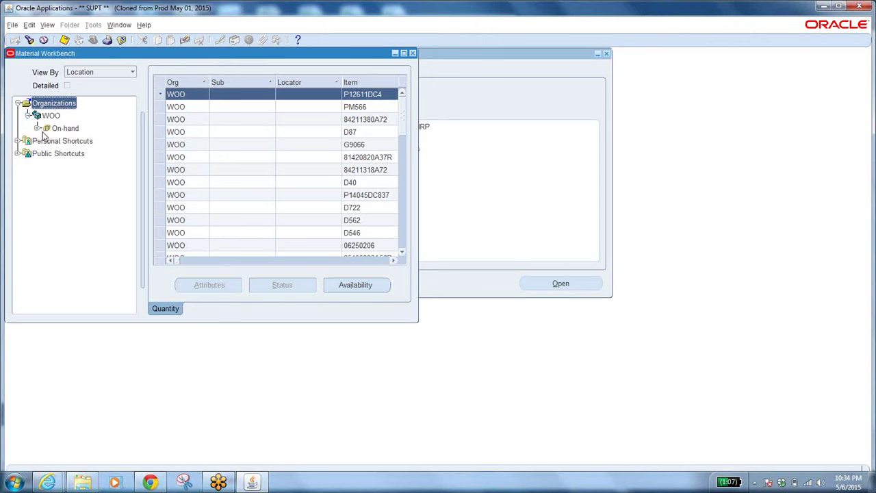
{"action": "left_click", "coordinate": [36, 129]}
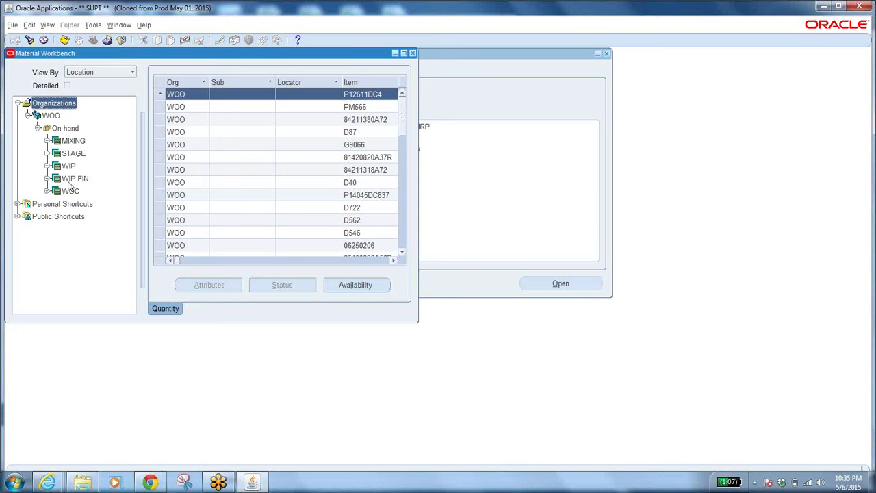
{"action": "left_click", "coordinate": [47, 178]}
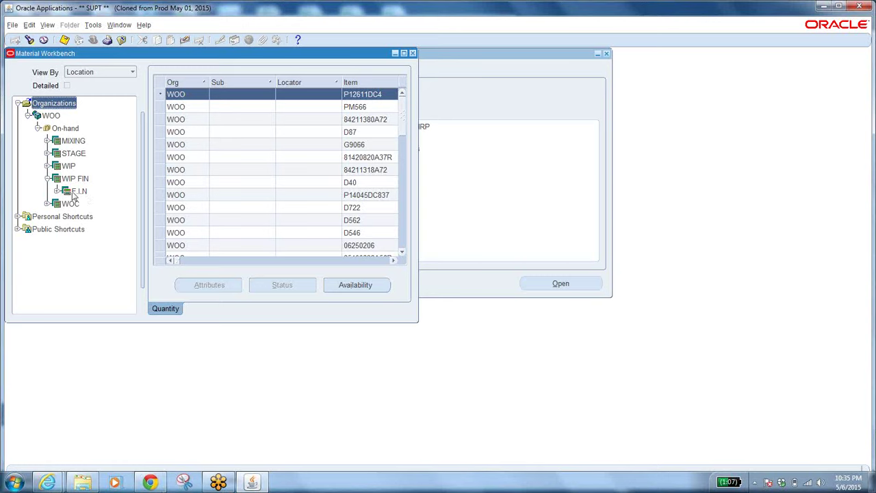
- Expand locator F.I.N under WIP FIN through 1-13220-068 and item 81420820A37R, and select lot 1-13220-068 to show its on-hand record
{"action": "left_click", "coordinate": [57, 193]}
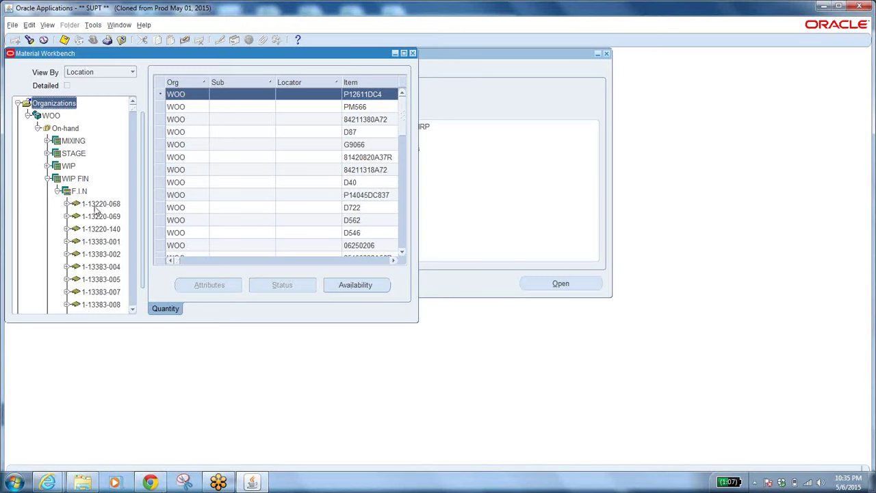
{"action": "left_click", "coordinate": [66, 204]}
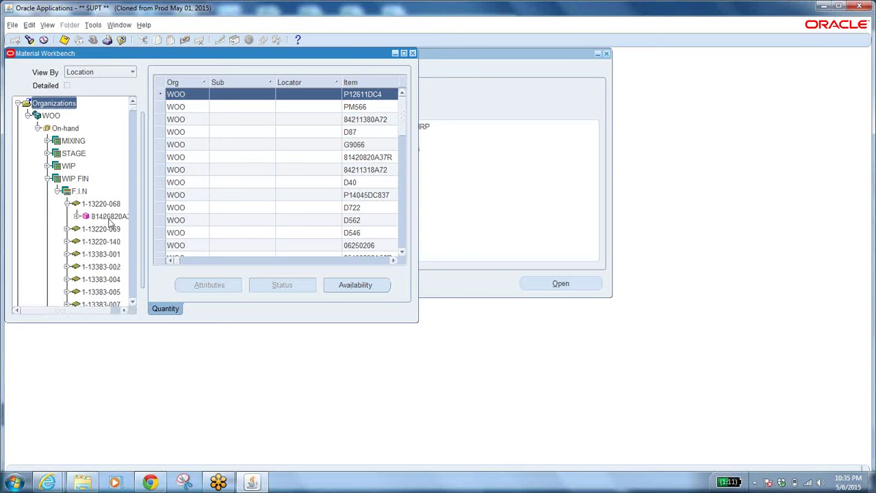
{"action": "left_click", "coordinate": [77, 216]}
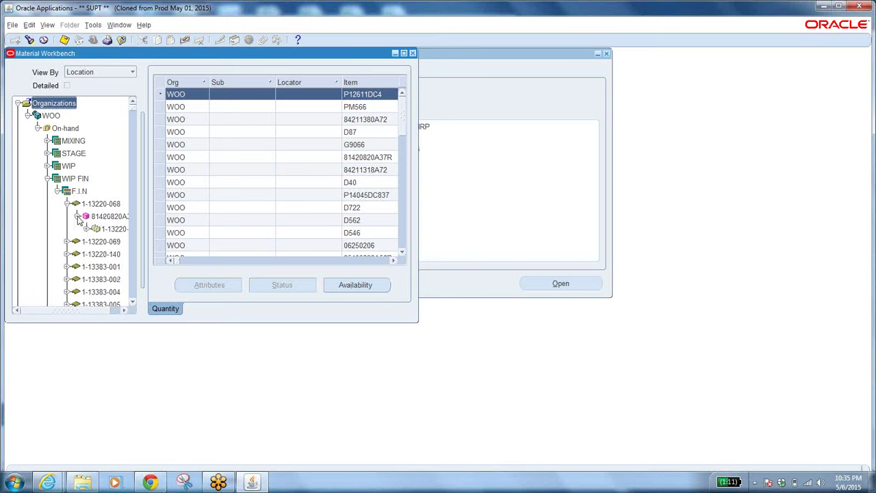
{"action": "left_click", "coordinate": [123, 311]}
{"action": "left_click", "coordinate": [123, 311]}
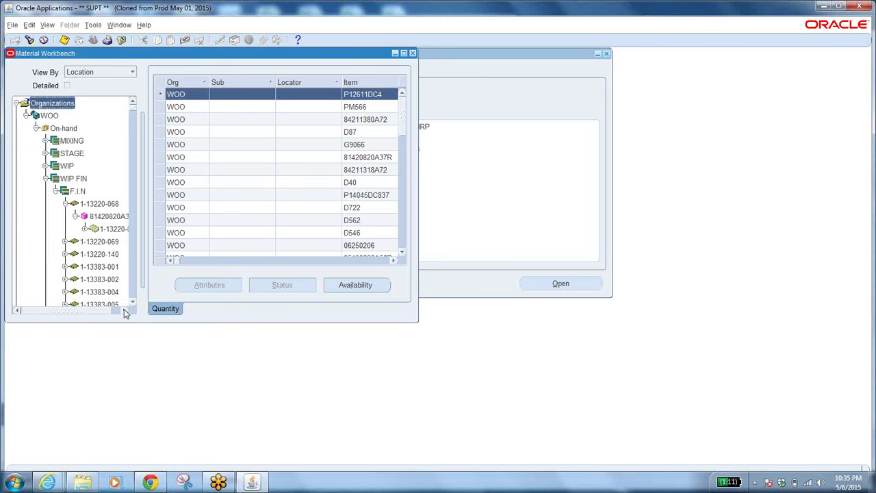
{"action": "left_click", "coordinate": [124, 312]}
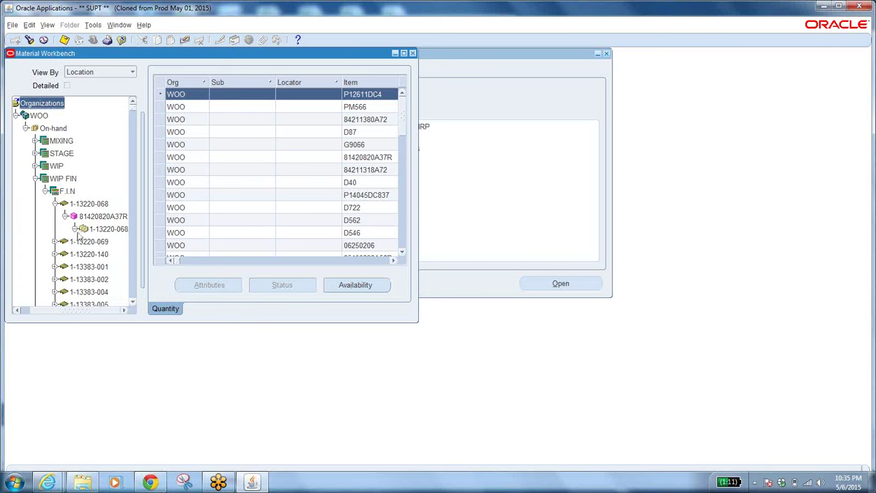
{"action": "left_click", "coordinate": [105, 229]}
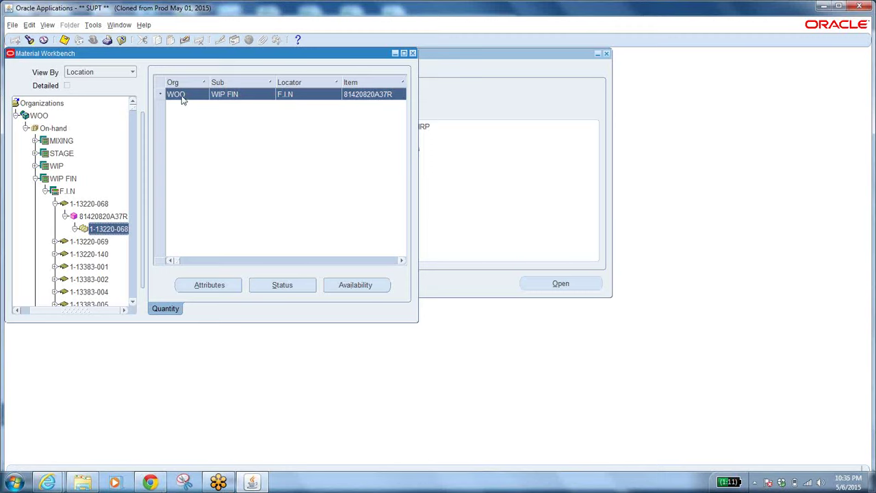
- View the on-hand record's item details and the lot's total quantity in its Availability window, and return to the Navigator
{"action": "left_click", "coordinate": [307, 100]}
{"action": "left_click", "coordinate": [402, 261]}
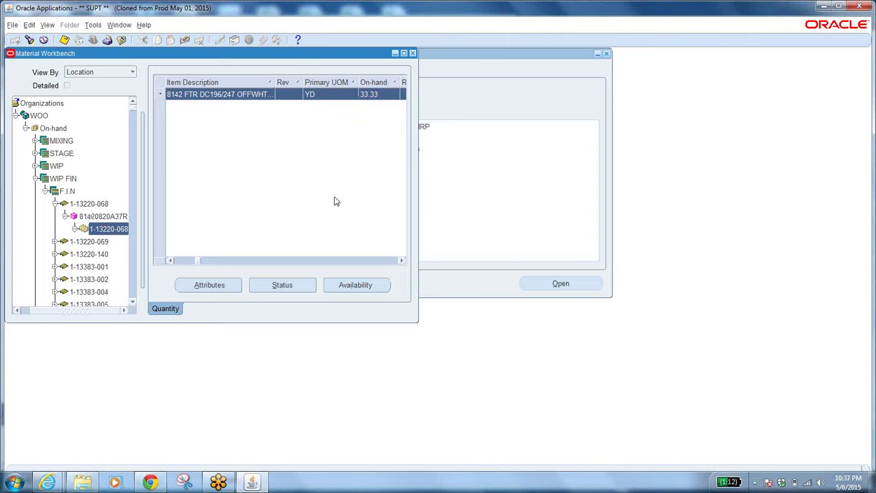
{"action": "left_click", "coordinate": [363, 285]}
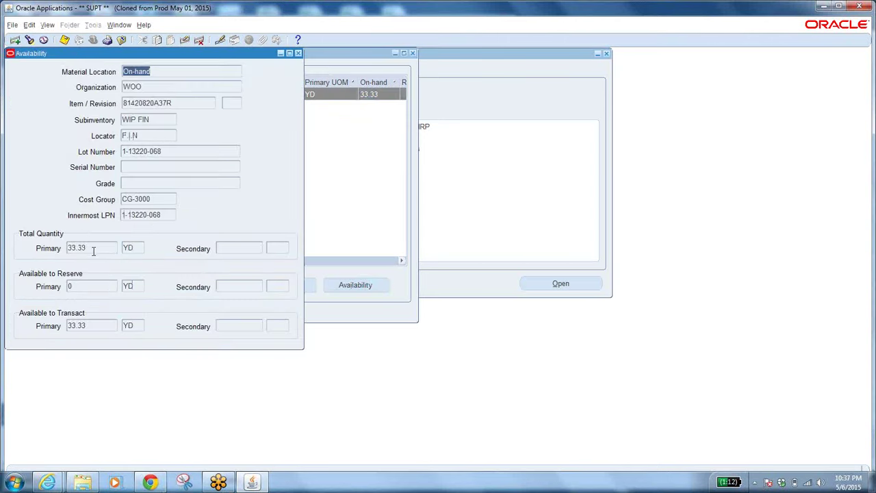
{"action": "left_click", "coordinate": [93, 250]}
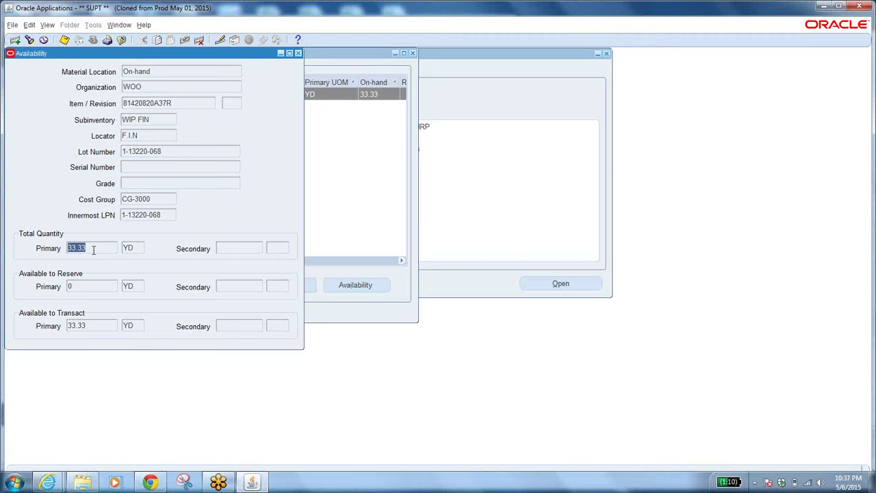
{"action": "left_click", "coordinate": [92, 248]}
{"action": "left_click", "coordinate": [123, 40]}
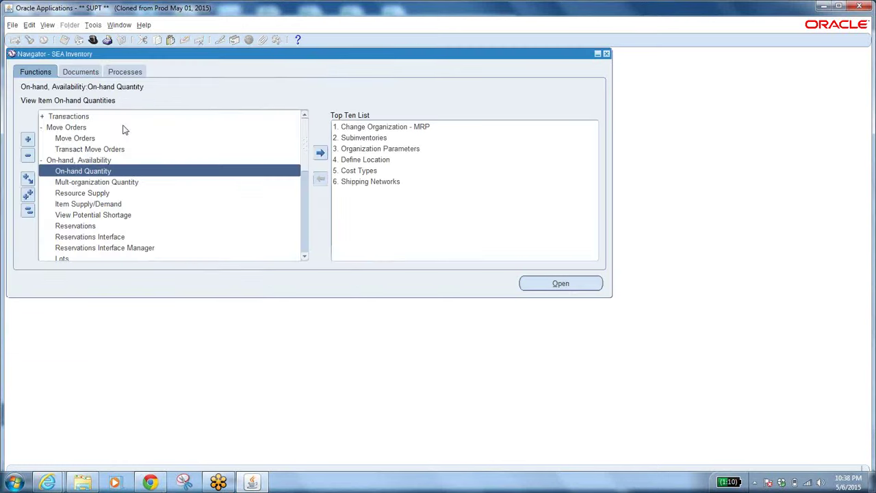
- Collapse all Navigator functions, expand Transactions and Receiving, and select the Subinventory Transfer function
{"action": "left_click", "coordinate": [111, 171]}
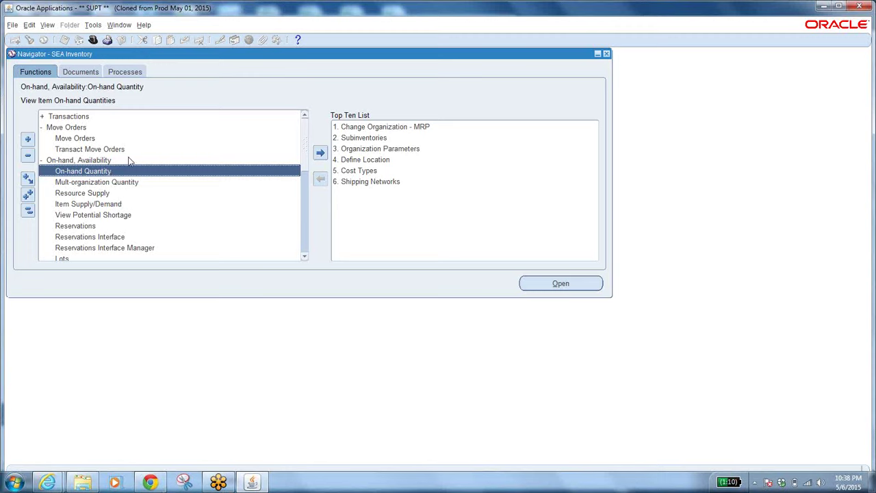
{"action": "left_click", "coordinate": [28, 213]}
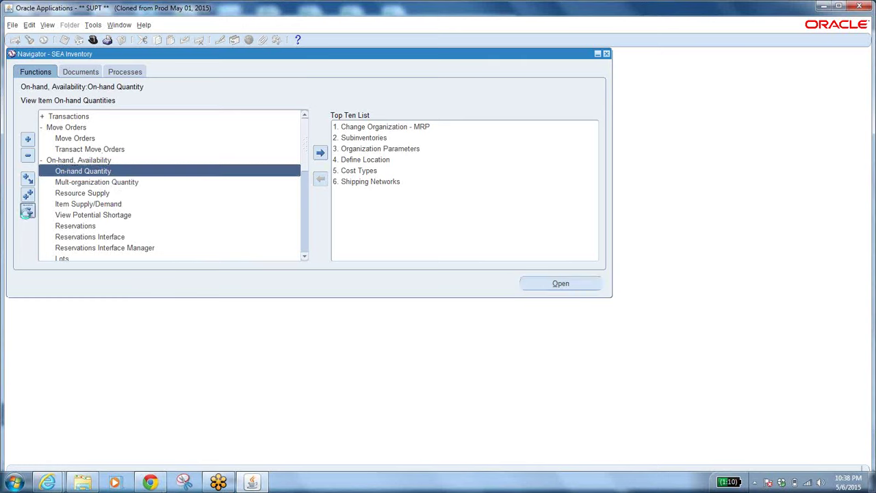
{"action": "double_click", "coordinate": [55, 120]}
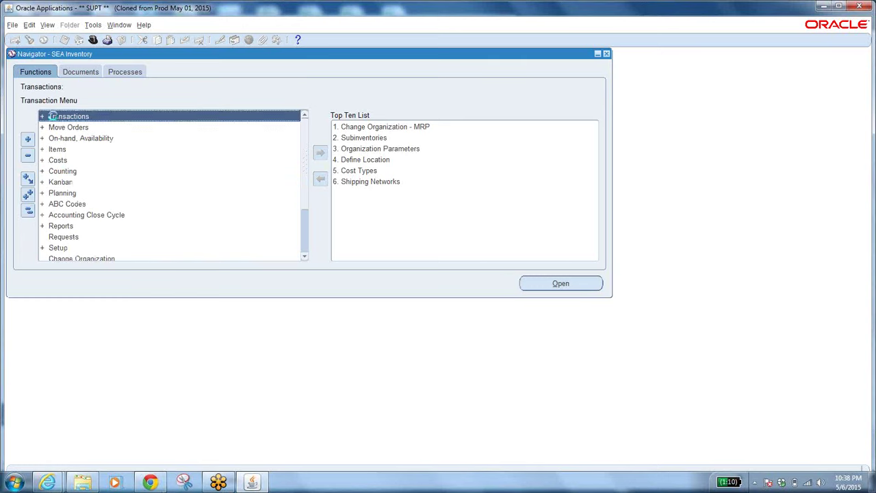
{"action": "double_click", "coordinate": [76, 130]}
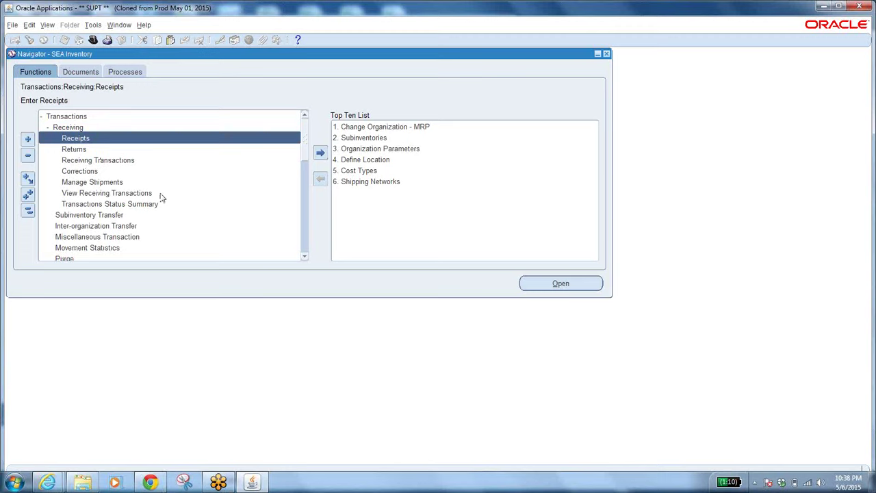
{"action": "left_click", "coordinate": [91, 172]}
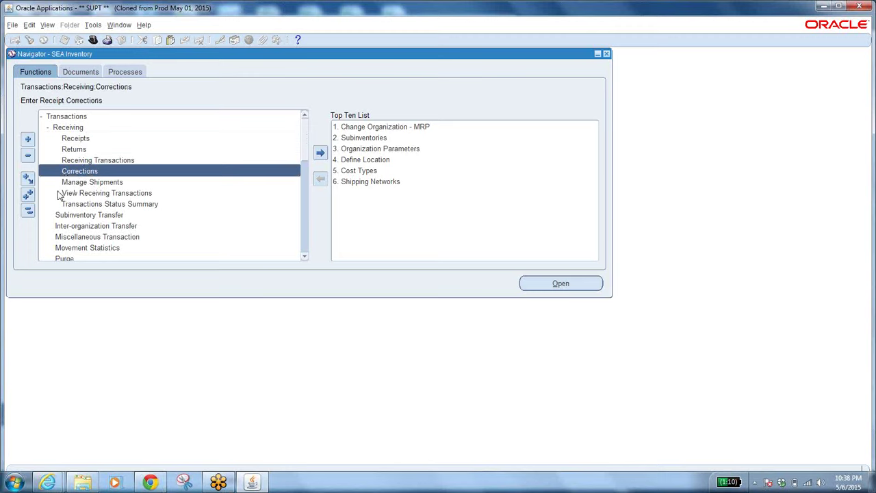
{"action": "left_click", "coordinate": [94, 216]}
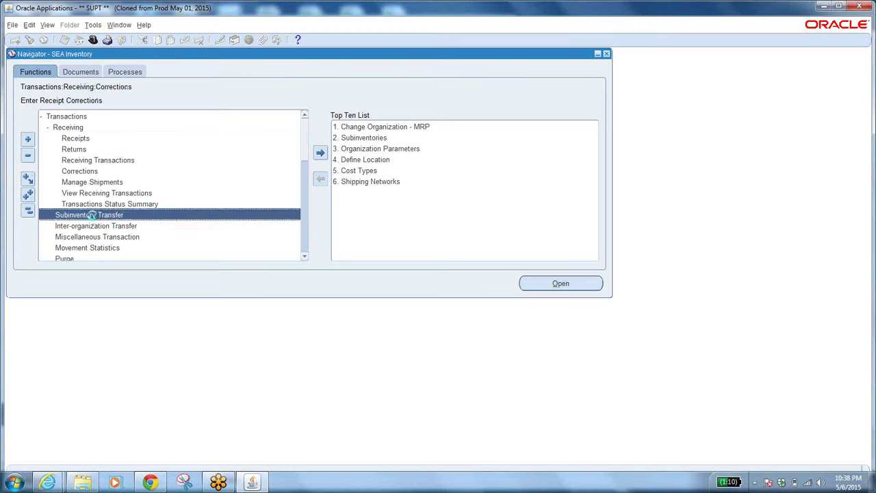
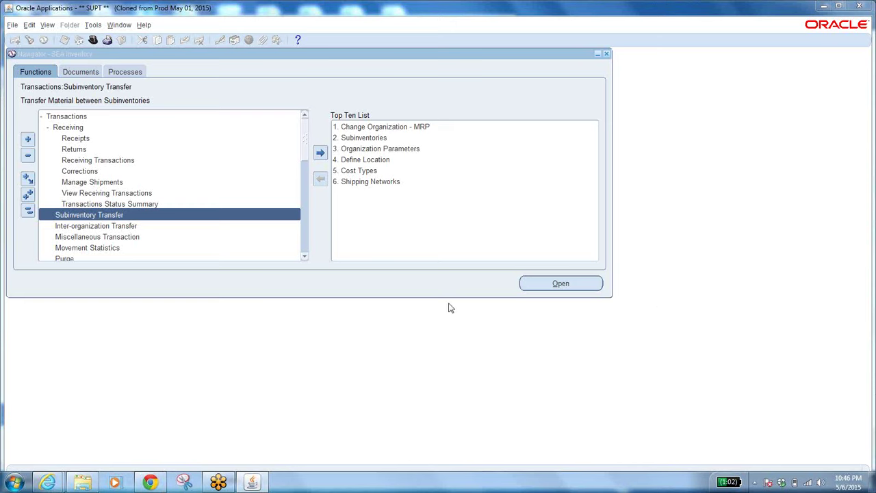
- Open the Miscellaneous Transaction form and filter the transaction type choices by "account"
{"action": "left_click", "coordinate": [117, 237]}
{"action": "double_click", "coordinate": [119, 237]}
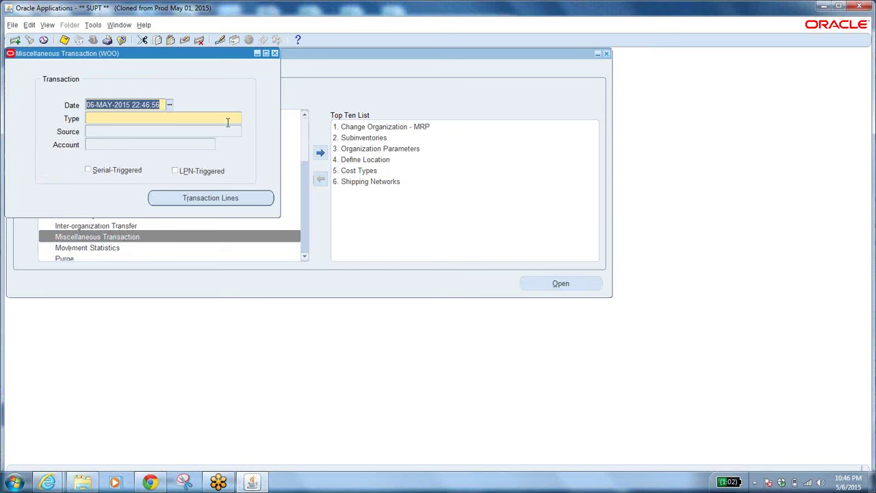
{"action": "left_click", "coordinate": [226, 118]}
{"action": "left_click", "coordinate": [238, 118]}
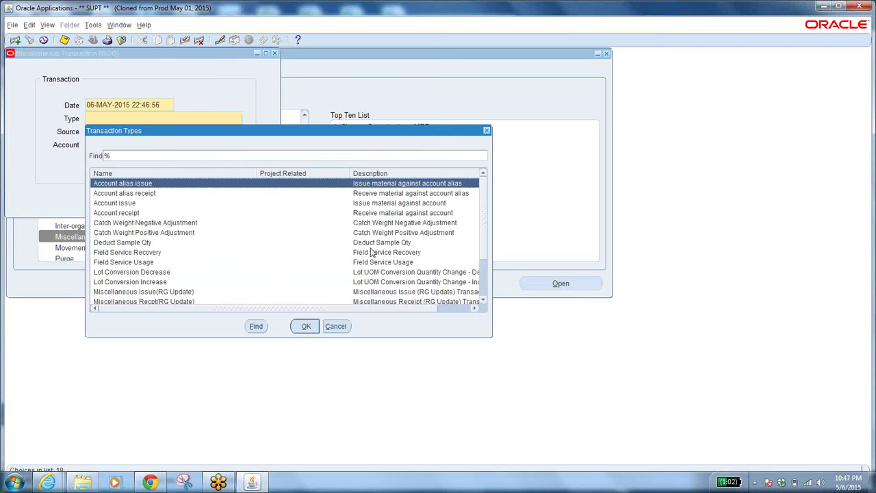
{"action": "type", "text": "account"}
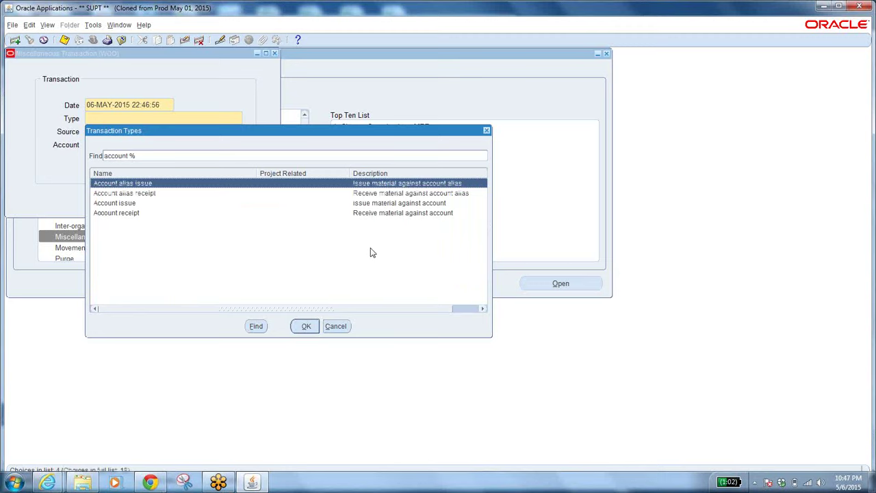
- Filter the transaction types by "miscellaneous" instead, and close the list and the form without choosing a type
{"action": "key", "text": "ctrl+a"}
{"action": "type", "text": "%"}
{"action": "key", "text": "Return"}
{"action": "type", "text": "miscellaneous"}
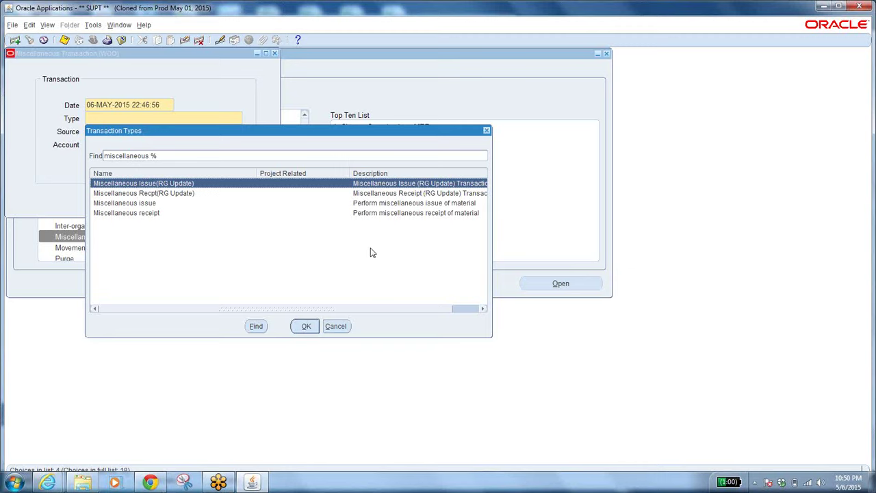
{"action": "left_click", "coordinate": [337, 326]}
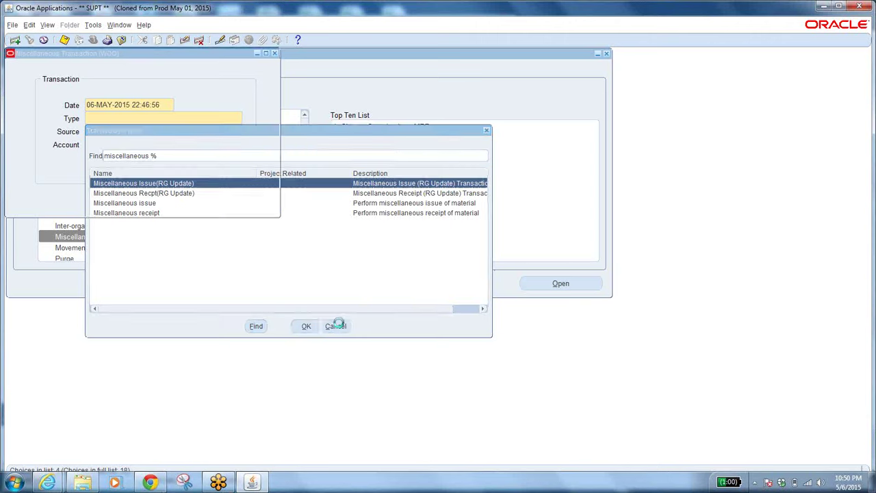
{"action": "left_click", "coordinate": [274, 54]}
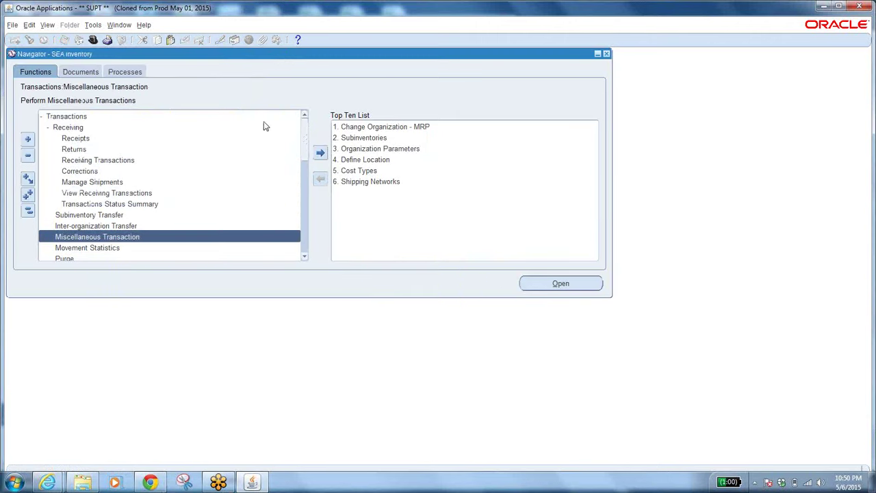
- Collapse all Navigator functions and select the Counting menu
{"action": "left_click", "coordinate": [27, 210]}
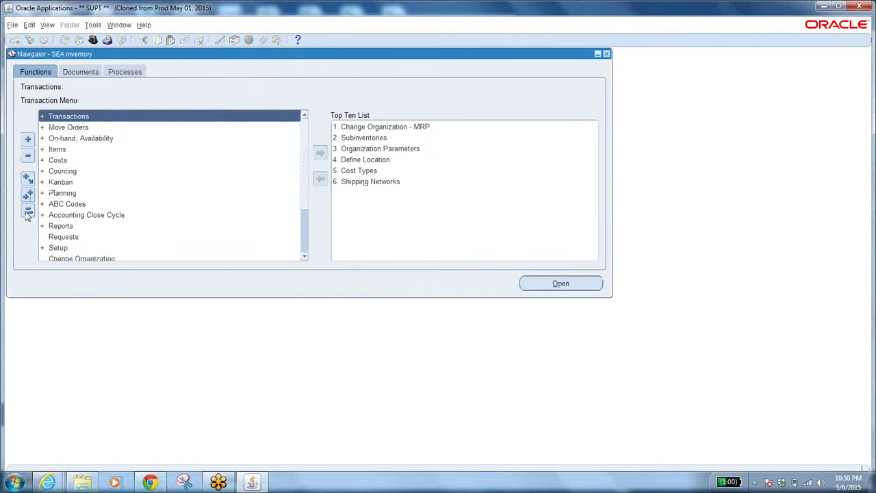
{"action": "left_click", "coordinate": [71, 193]}
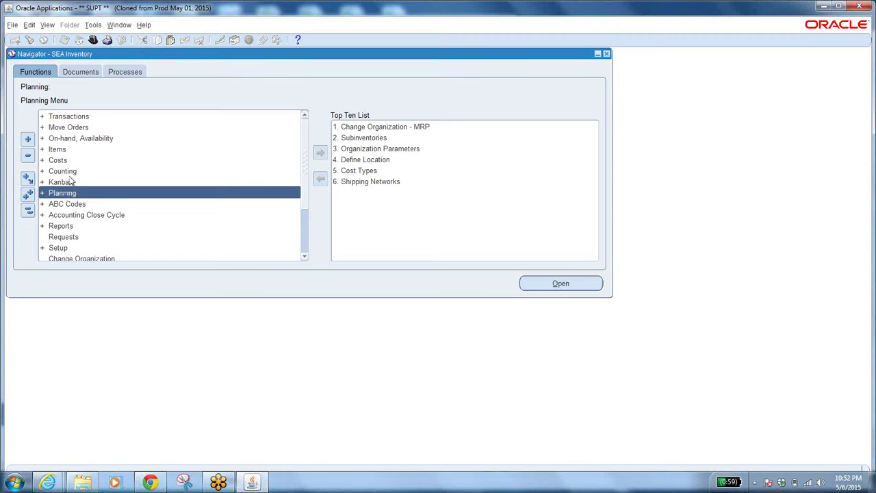
{"action": "left_click", "coordinate": [68, 171]}
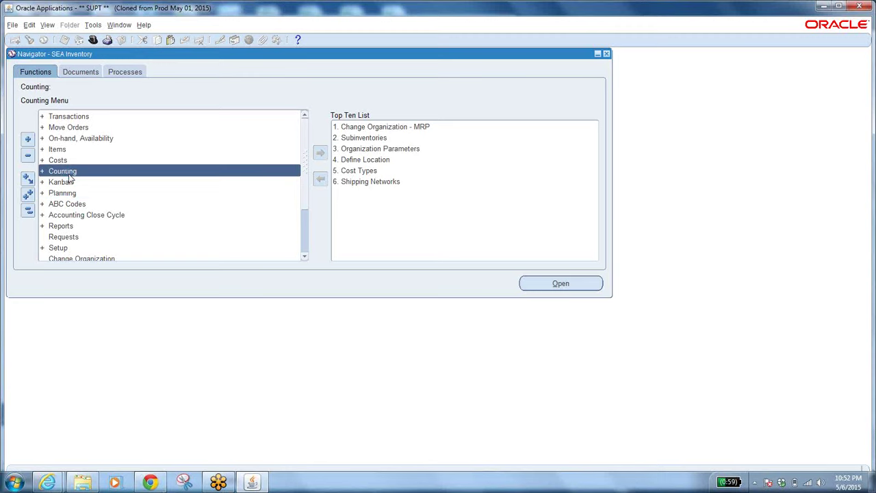